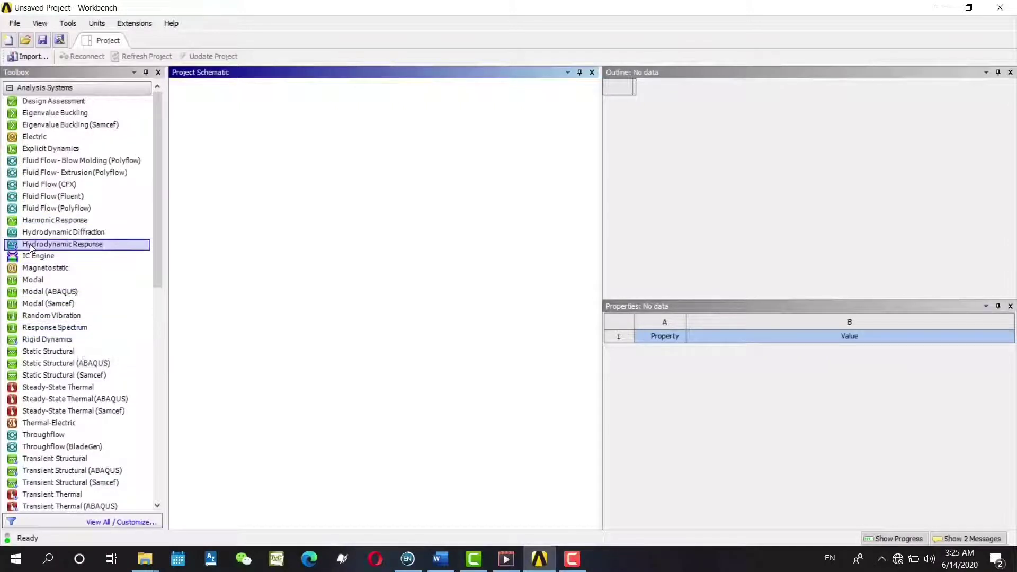
Add a Static Structural system to the project schematic and open its geometry in DesignModeler.
left_click_drag(53, 352, 54, 354)
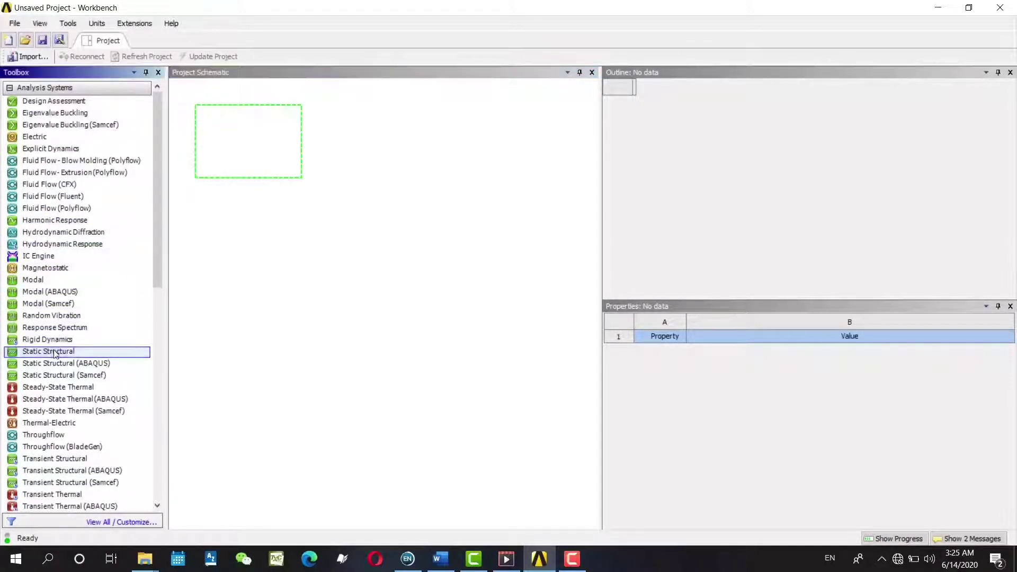
left_click_drag(217, 193, 233, 168)
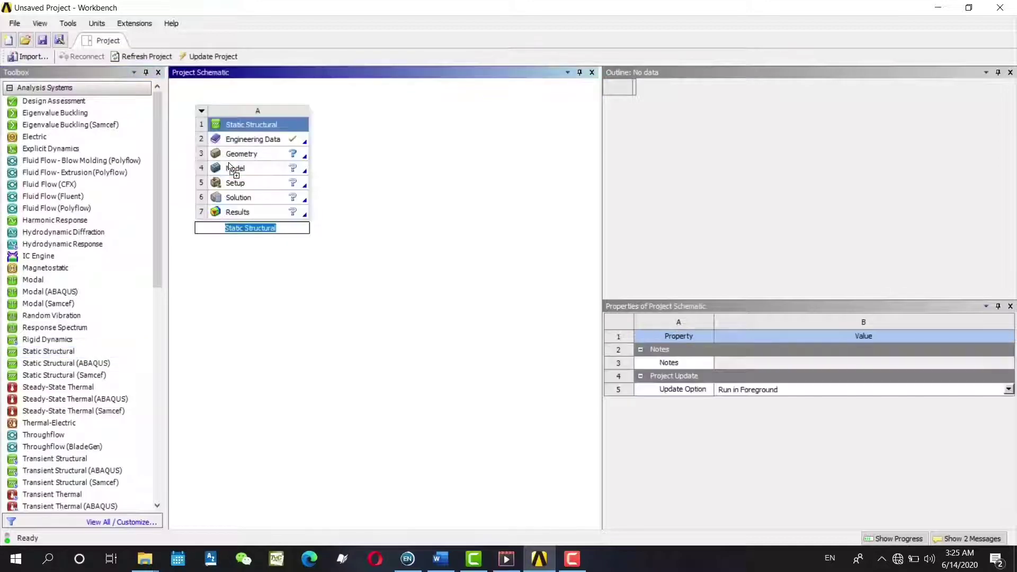
left_click(236, 154)
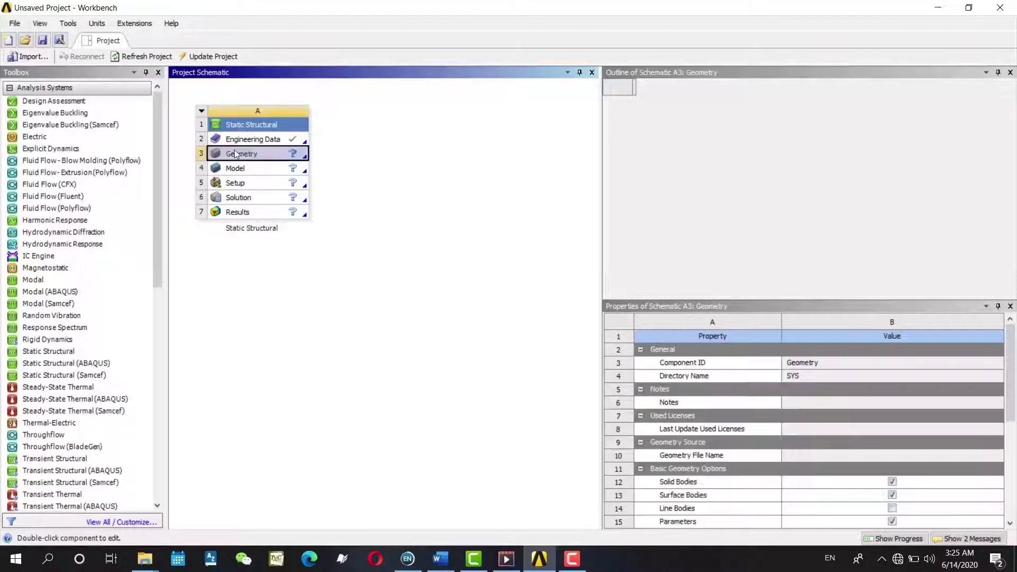
double_click(236, 154)
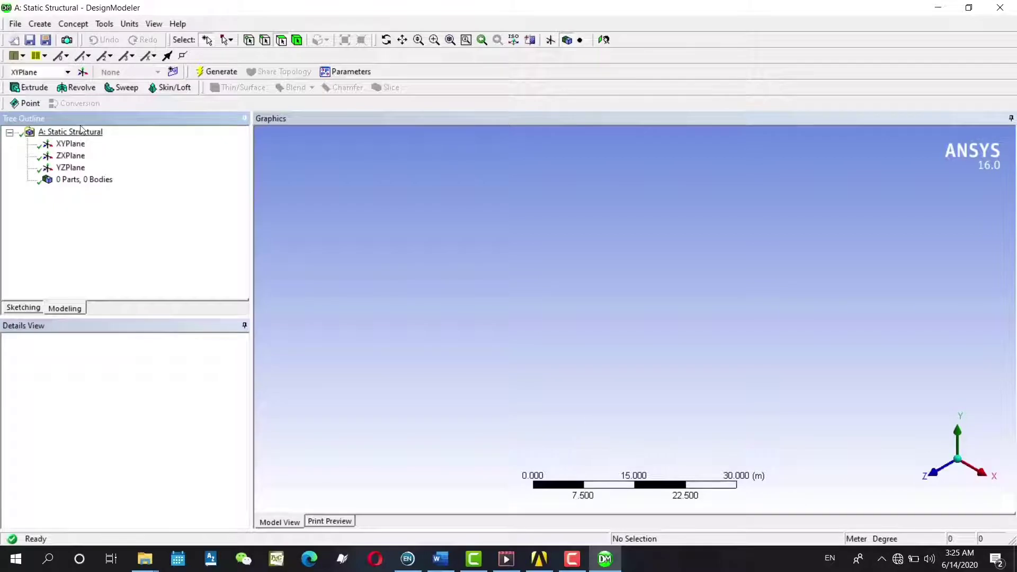
Prepare a sketch on the XY plane viewed face-on, with the grid shown in 2D and grid snapping enabled.
left_click(74, 145)
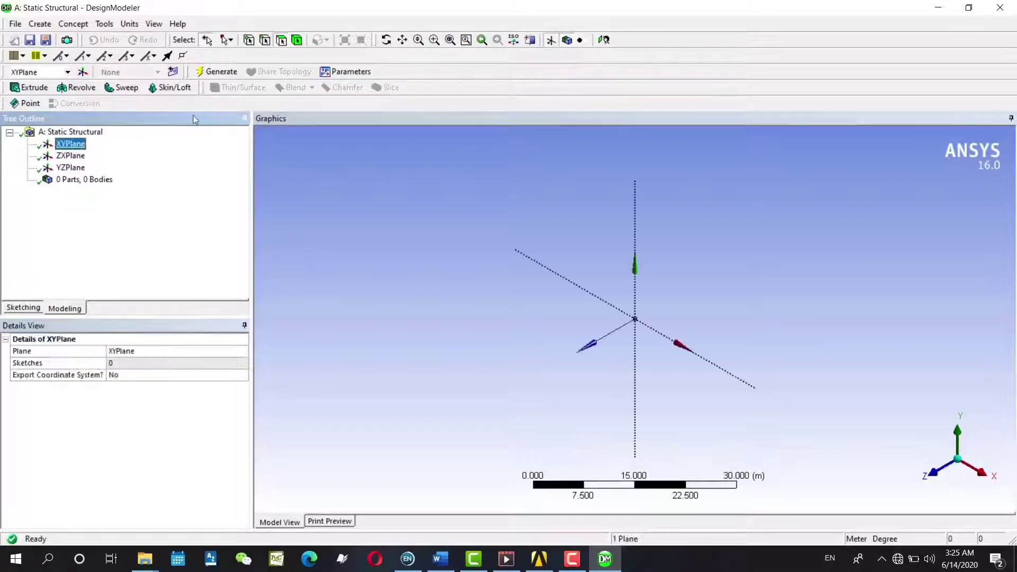
left_click(604, 40)
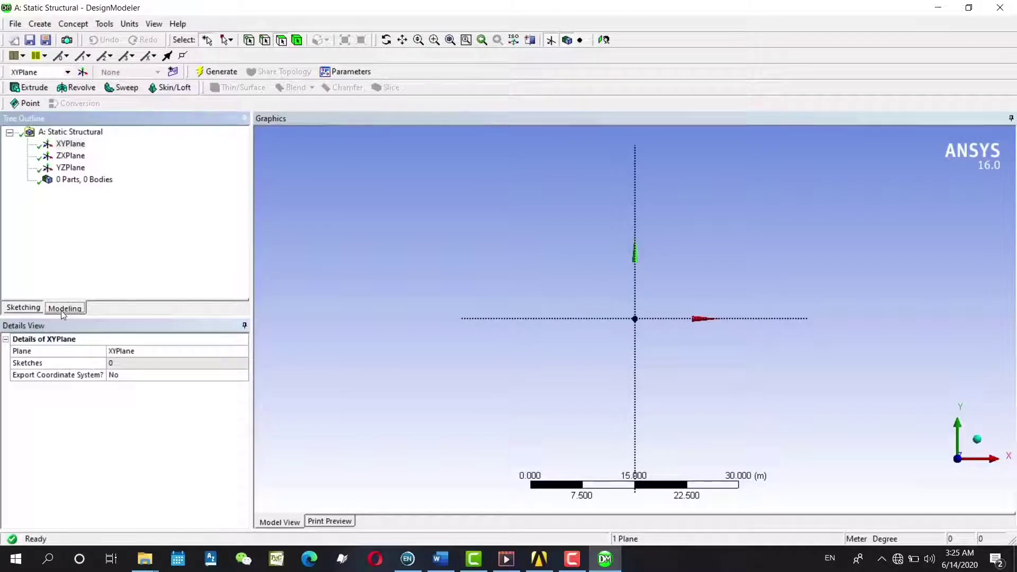
left_click(24, 307)
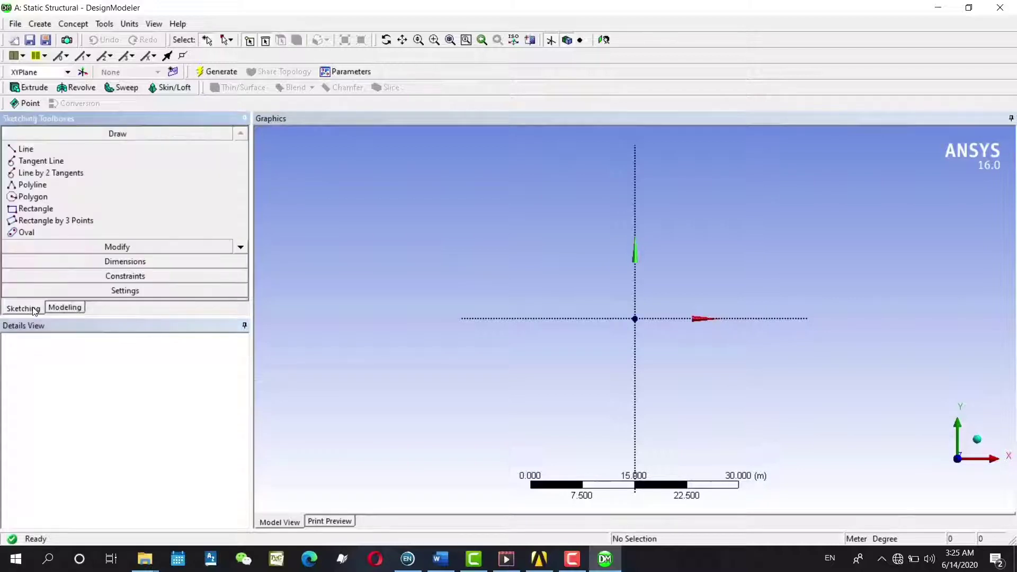
left_click(130, 292)
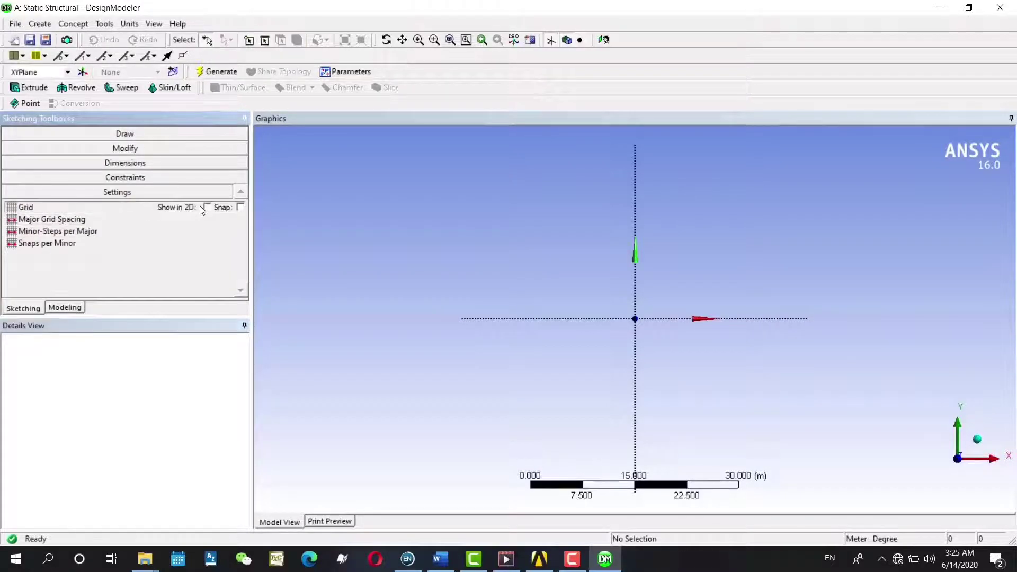
left_click(207, 207)
left_click(240, 207)
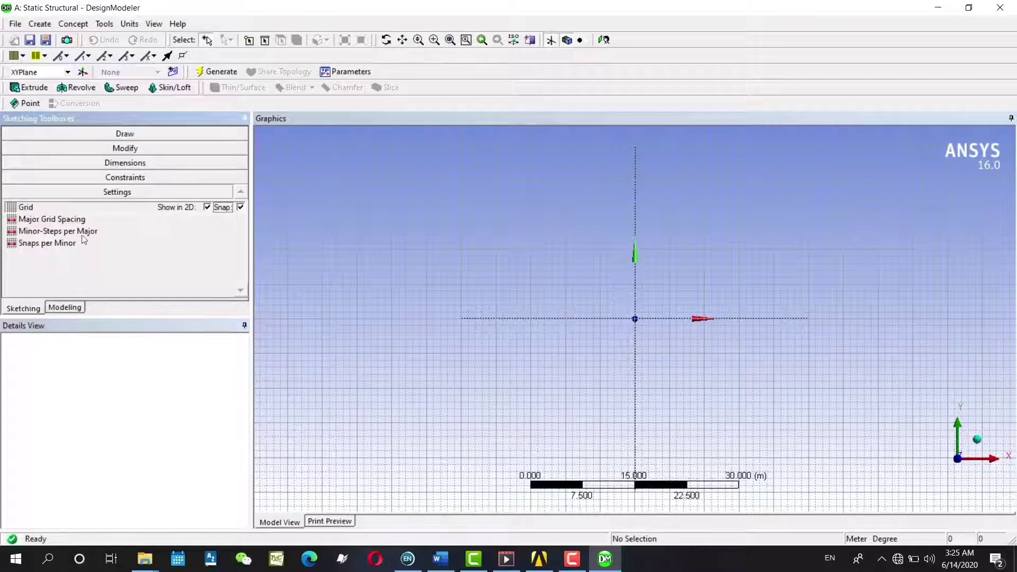
Set the sketch grid's major grid spacing to 1.5 m.
left_click(68, 222)
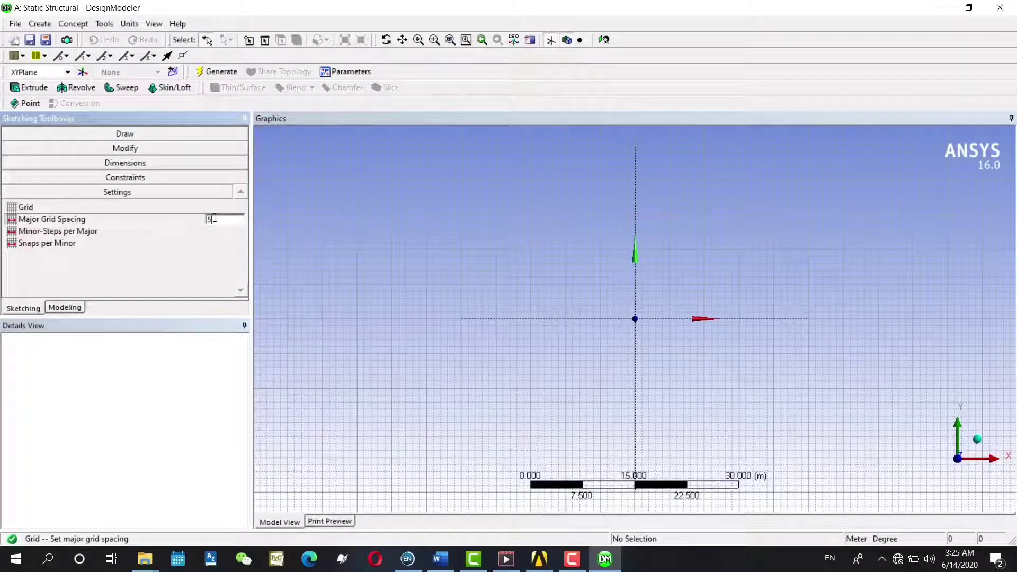
type("10.5")
key("BackSpace")
key("BackSpace")
type("5")
left_click(92, 236)
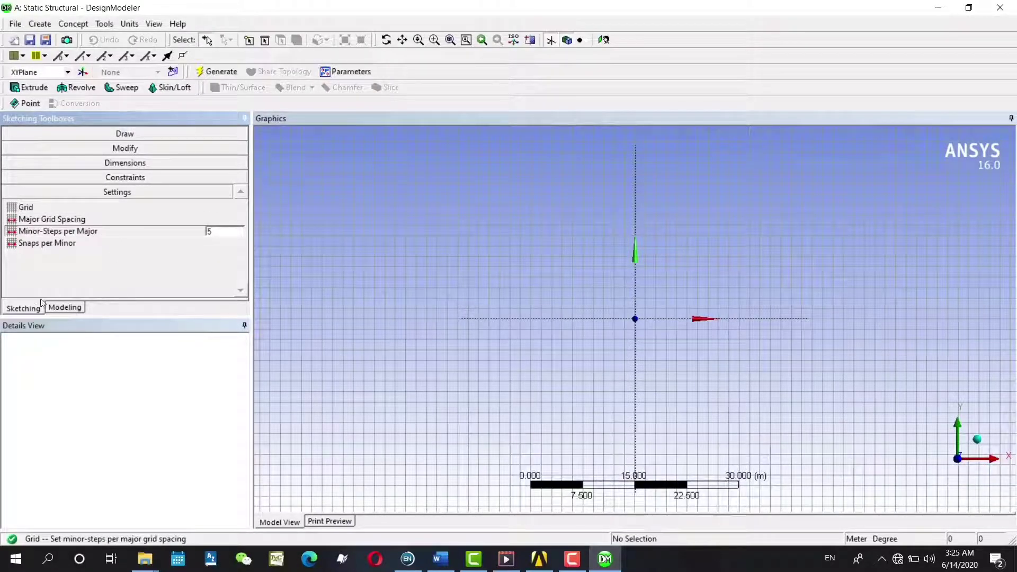
Draw six zigzag truss lines on the grid from (-4.5, 0) to (4.5, 0), with peaks at (-3, 3), (0, 3) and (3, 3).
left_click(114, 133)
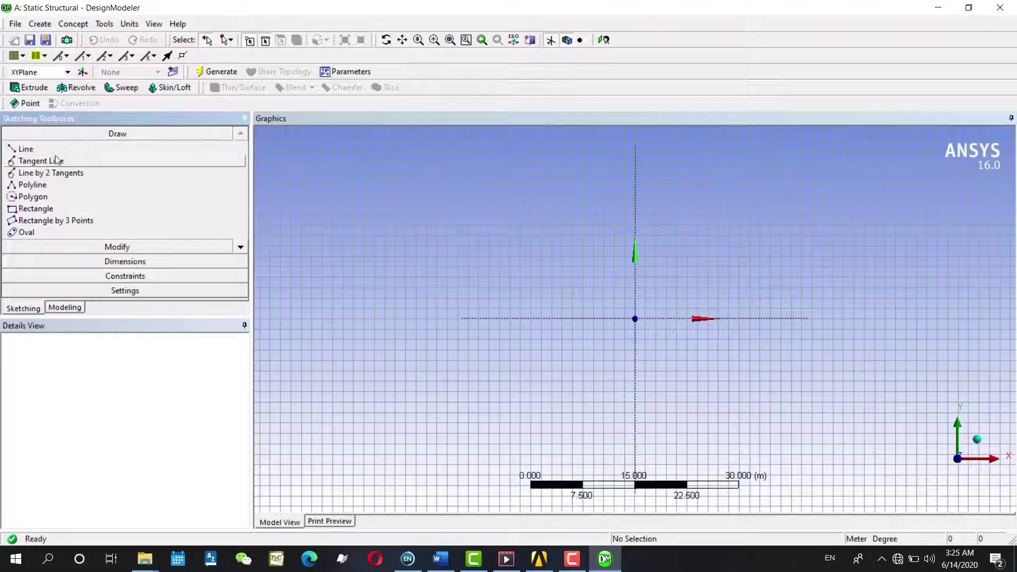
left_click(25, 149)
scroll(585, 336, "up", 5)
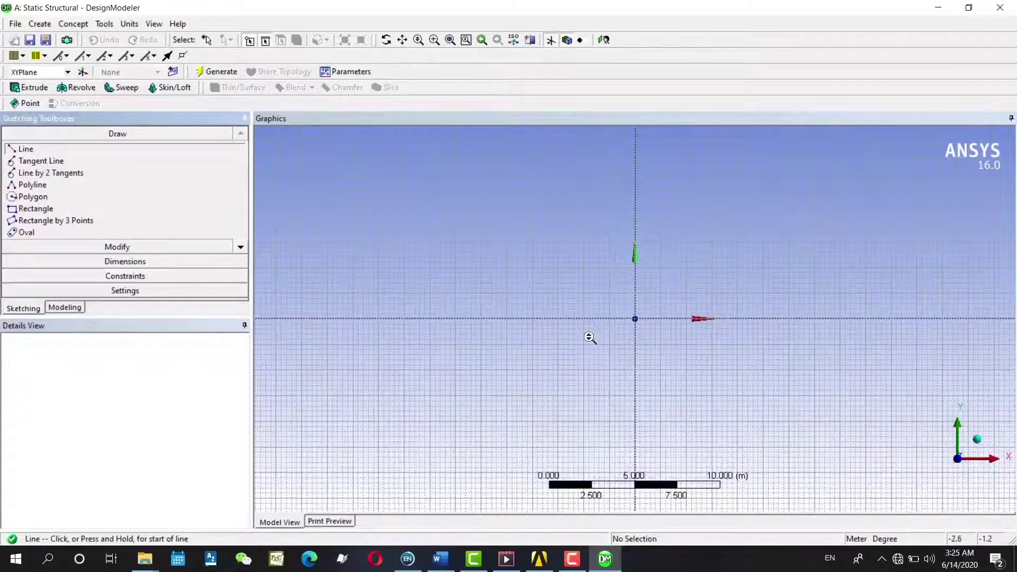
scroll(590, 336, "up", 2)
left_click(501, 319)
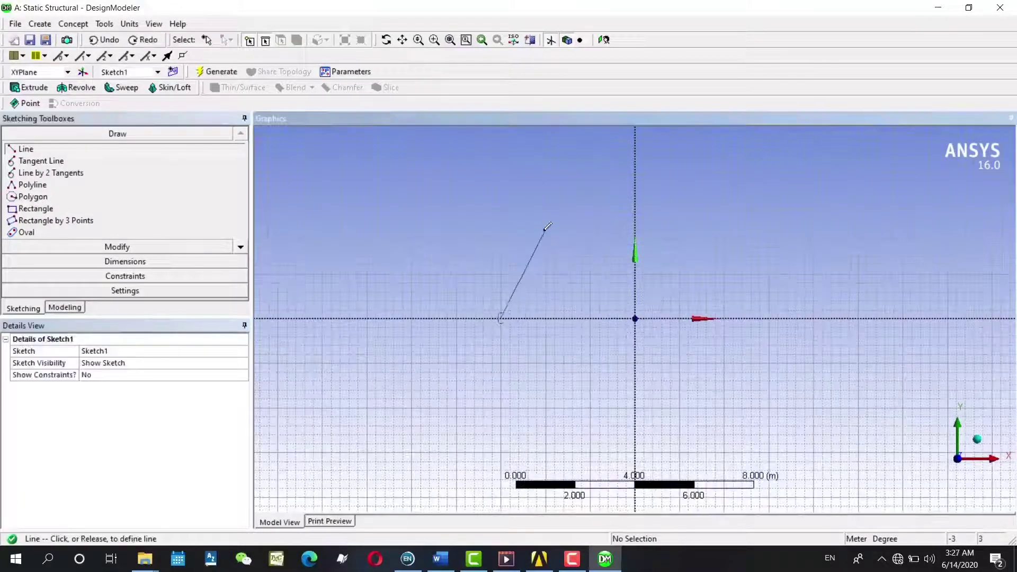
left_click(548, 229)
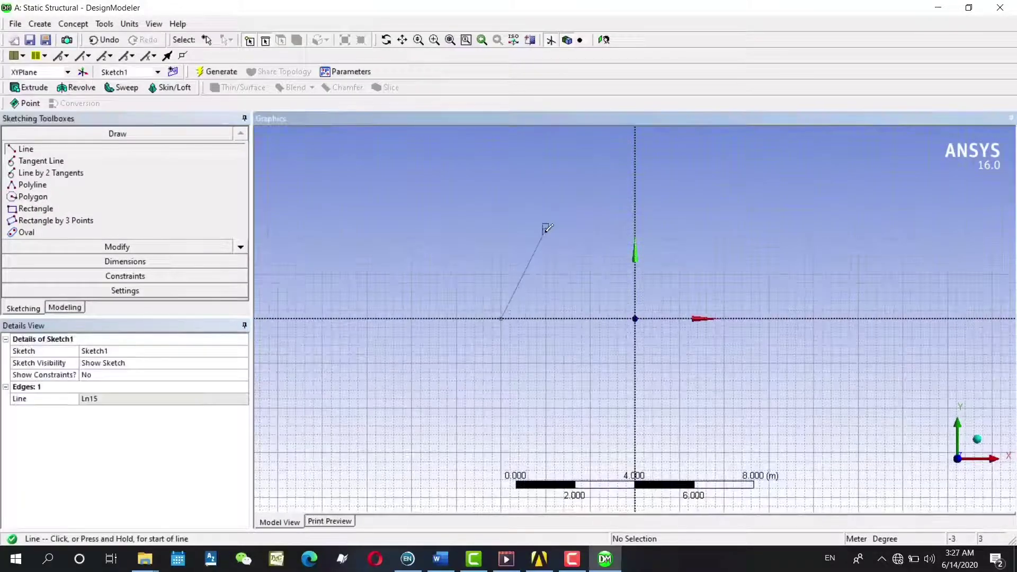
left_click(546, 229)
left_click(590, 319)
left_click(590, 319)
left_click(634, 229)
left_click(635, 229)
left_click(679, 318)
left_click(679, 319)
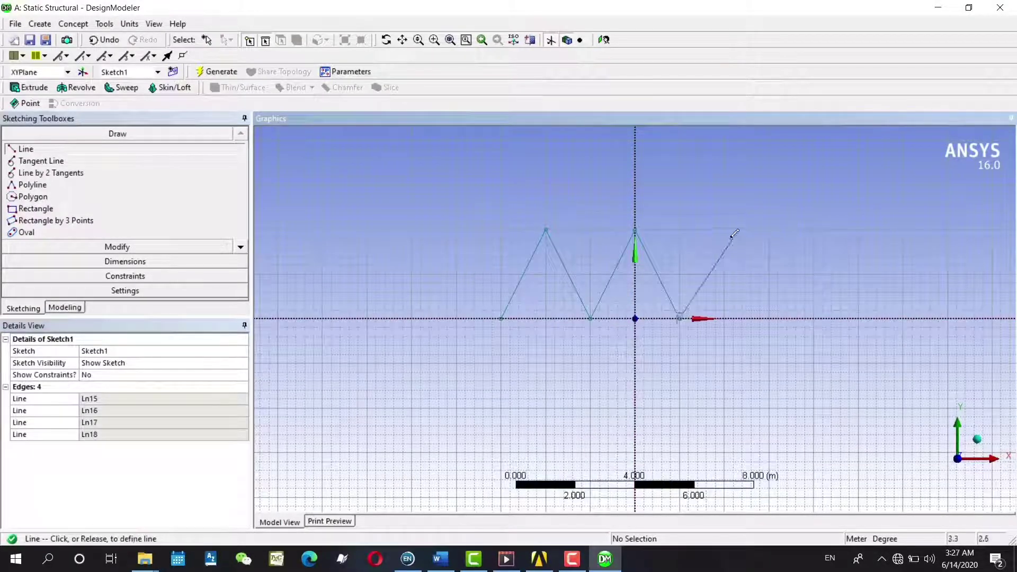
left_click(724, 229)
left_click(725, 228)
left_click(769, 318)
Draw the truss's top chord as two horizontal lines joining the three peaks from (-3, 3) to (3, 3).
left_click(546, 229)
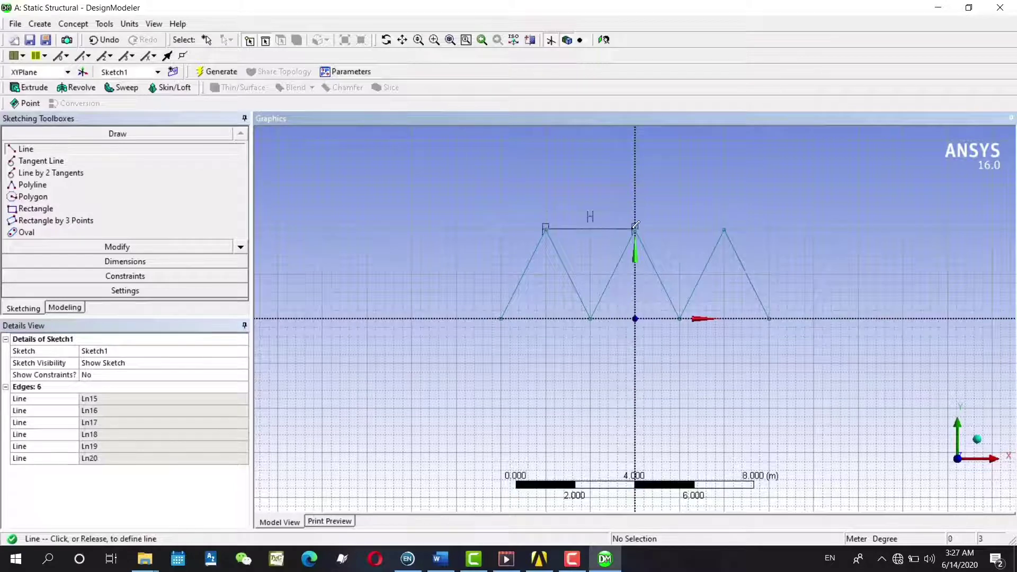
left_click(634, 229)
left_click(635, 229)
left_click(725, 229)
Draw the bottom chord as three horizontal lines joining the lower nodes from (-4.5, 0) to (4.5, 0).
left_click(500, 319)
left_click(590, 319)
left_click(590, 318)
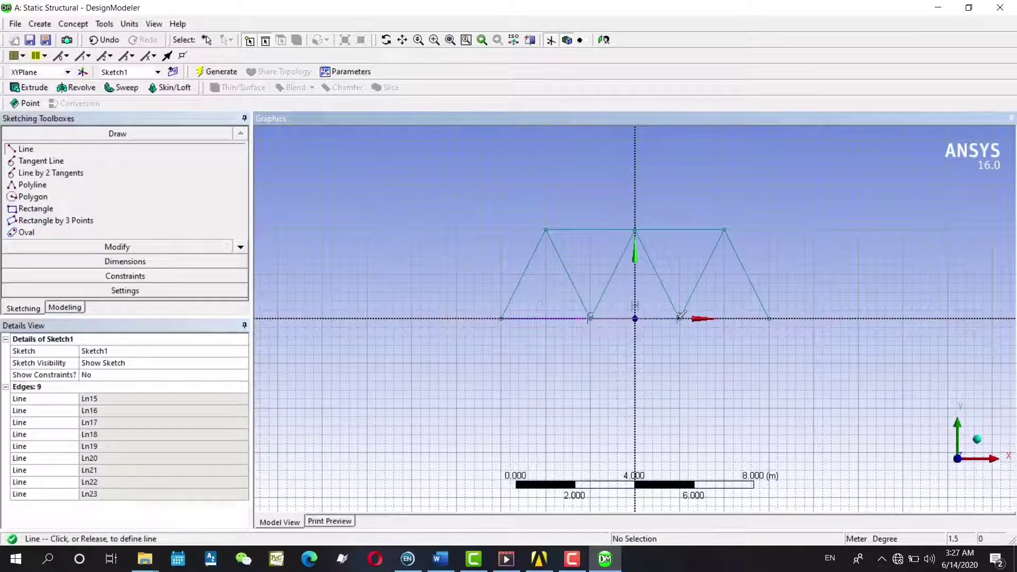
left_click(680, 317)
left_click(679, 318)
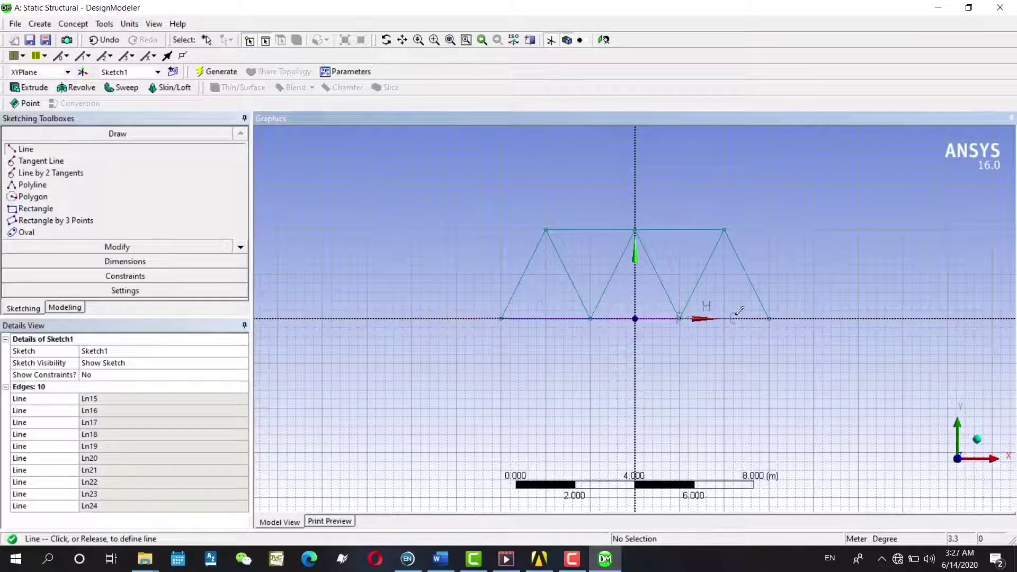
left_click(770, 318)
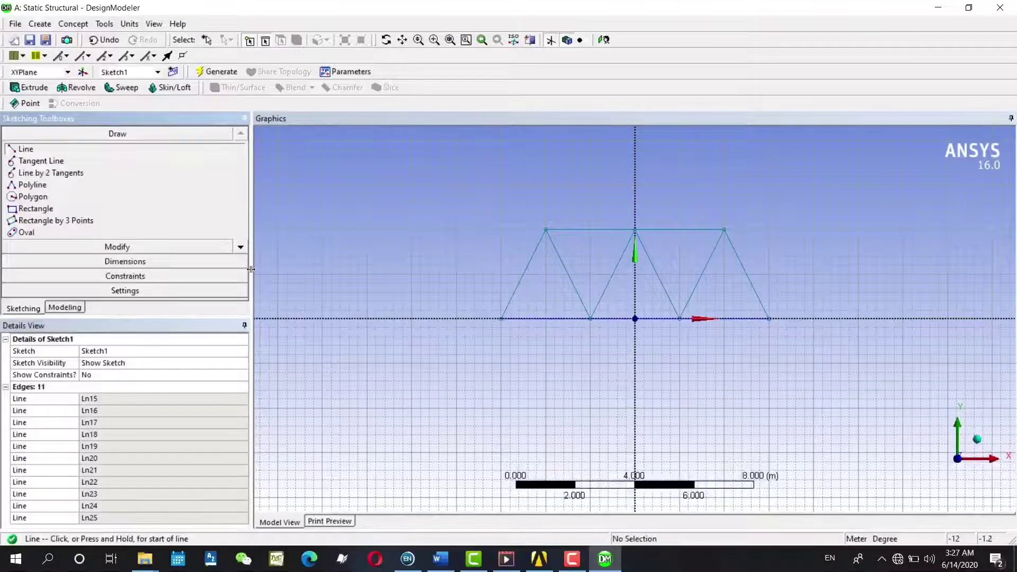
Add a horizontal dimension between the first two lower nodes of the truss, placed below the bottom chord.
left_click(125, 261)
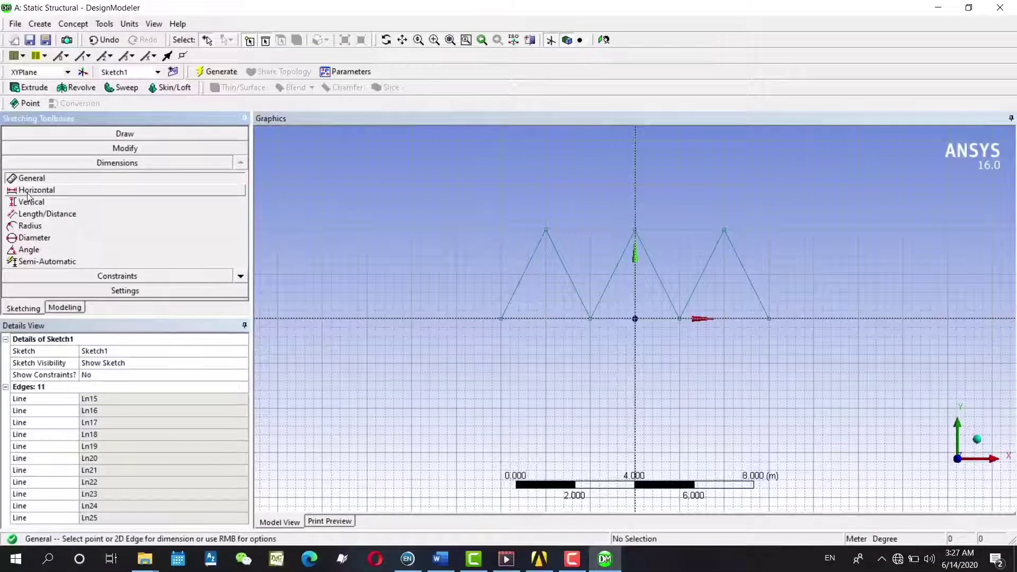
left_click(30, 192)
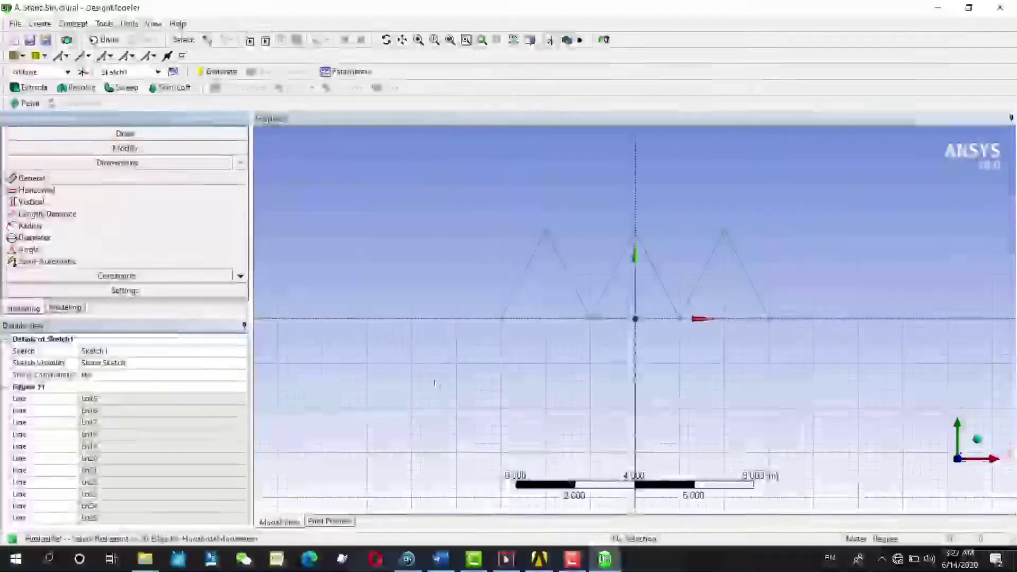
left_click(502, 319)
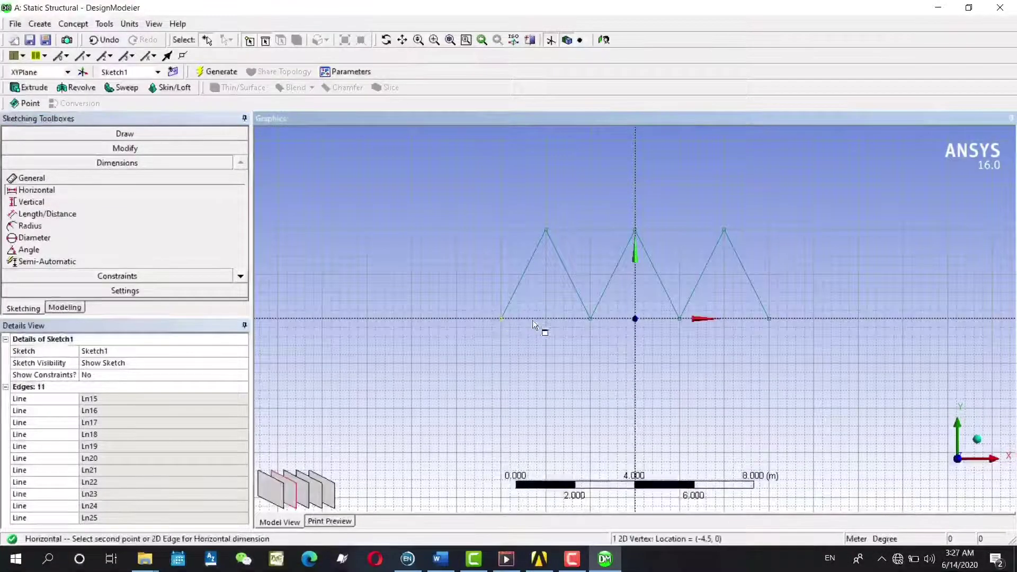
left_click(591, 320)
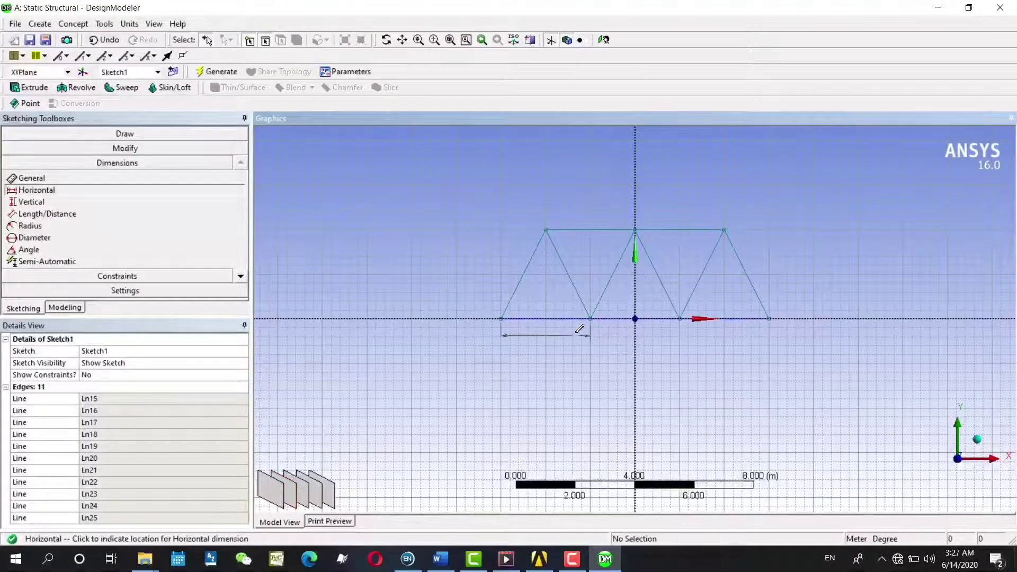
left_click(575, 331)
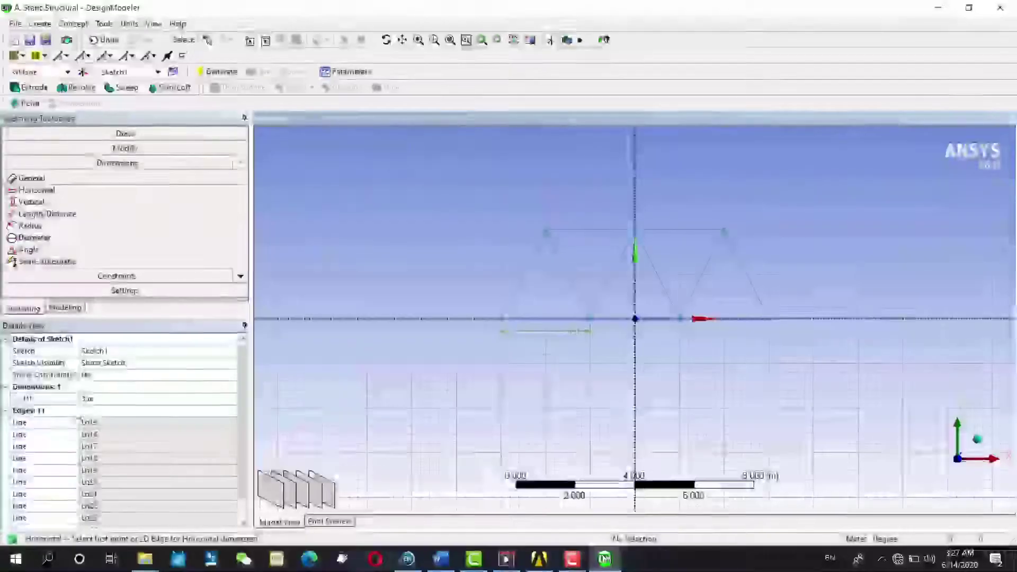
Add a vertical dimension from the first peak to the leftmost lower node, placed left of the truss.
left_click(24, 202)
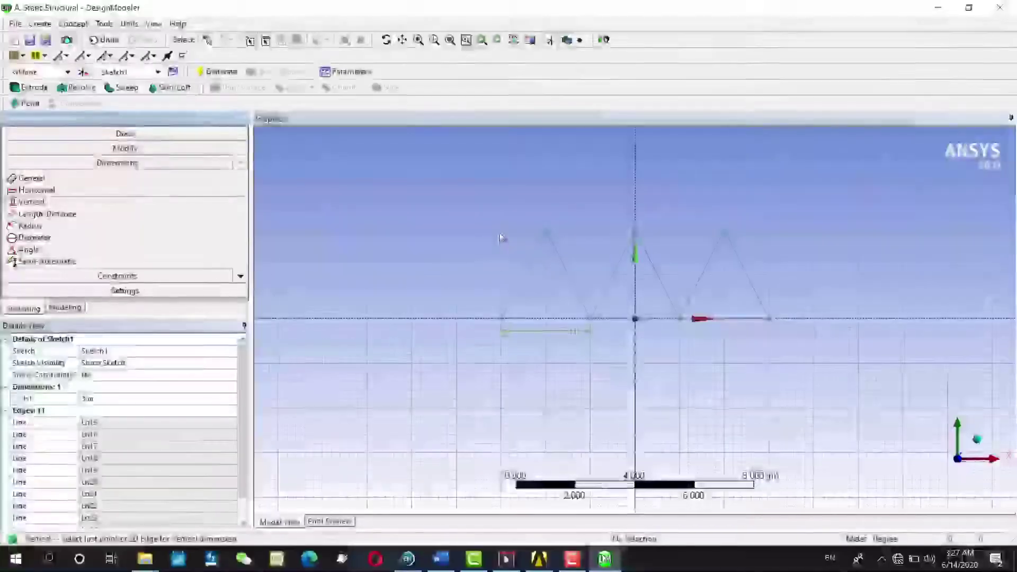
left_click(546, 229)
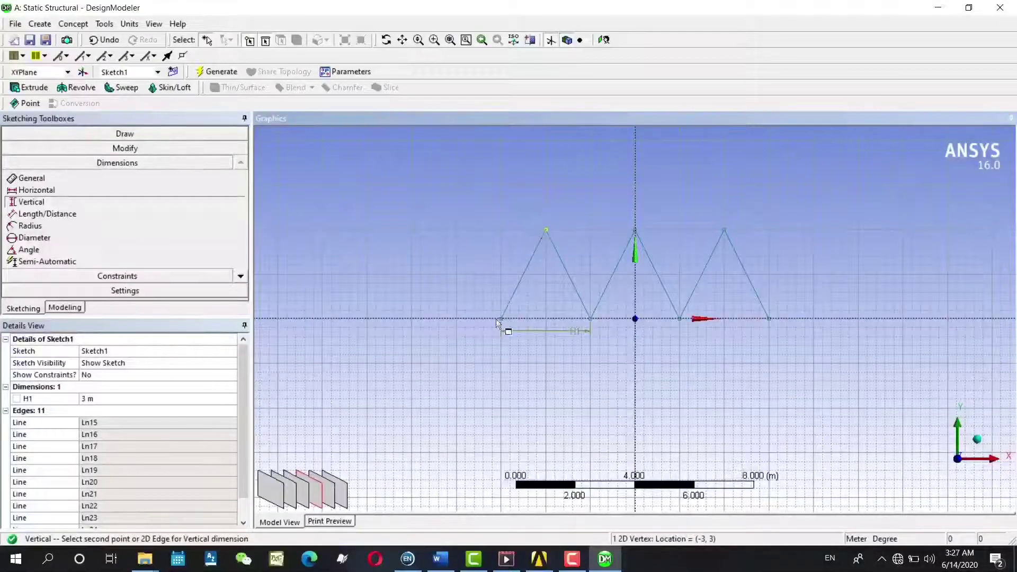
left_click(500, 320)
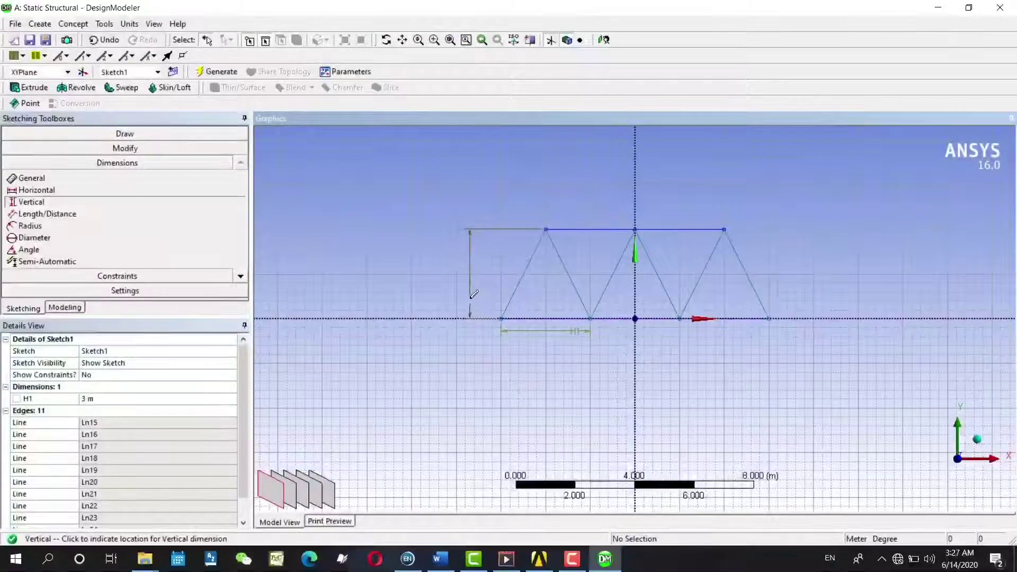
left_click(468, 280)
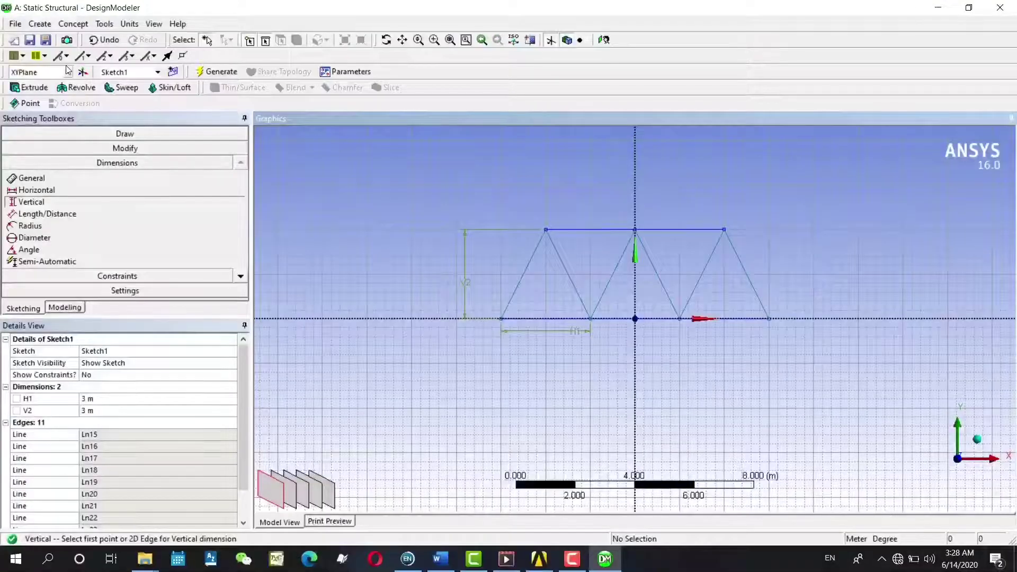
Create a circular cross section and set its radius R to 0.01017 m.
left_click(79, 26)
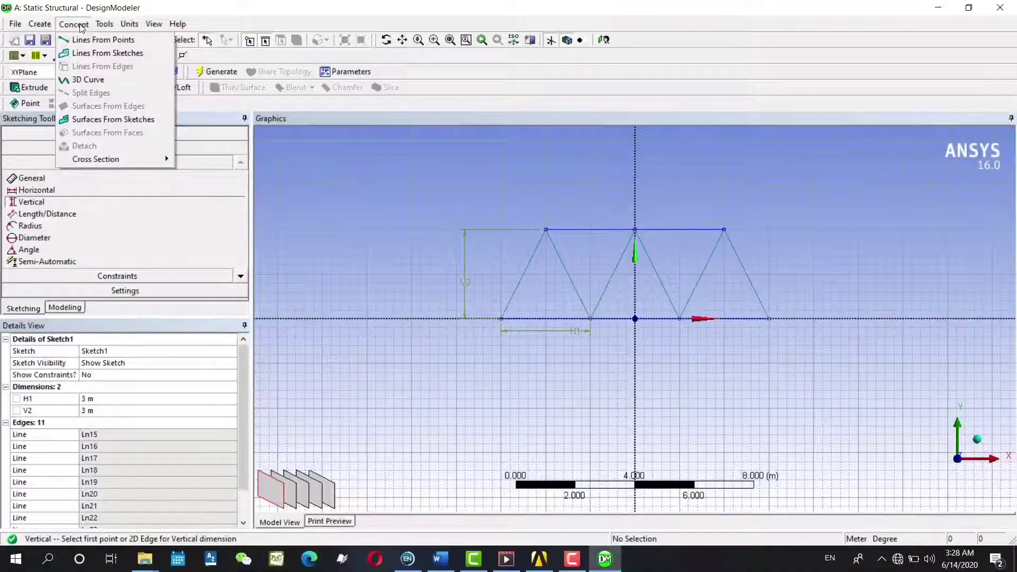
mouse_move(119, 159)
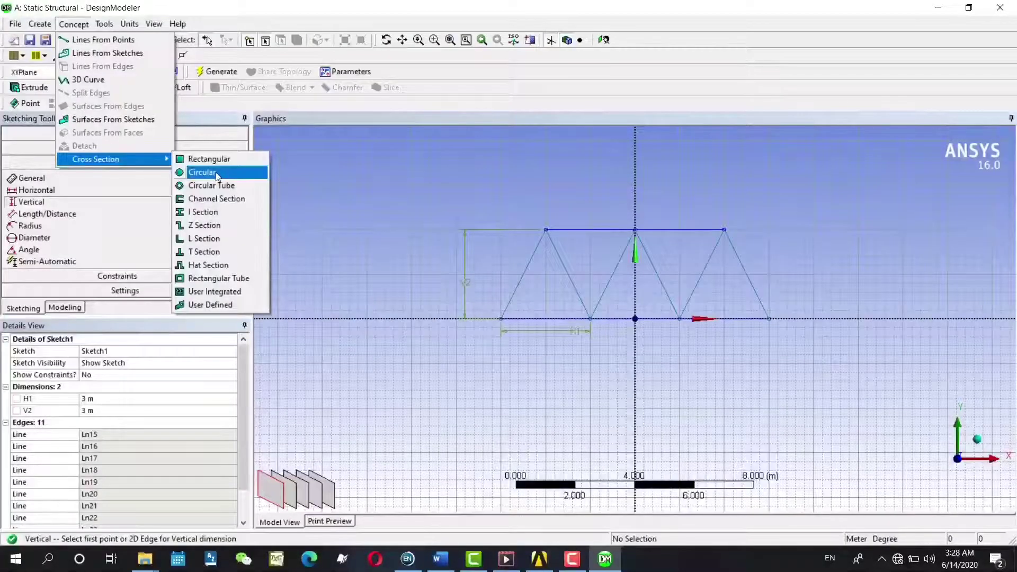
left_click(215, 173)
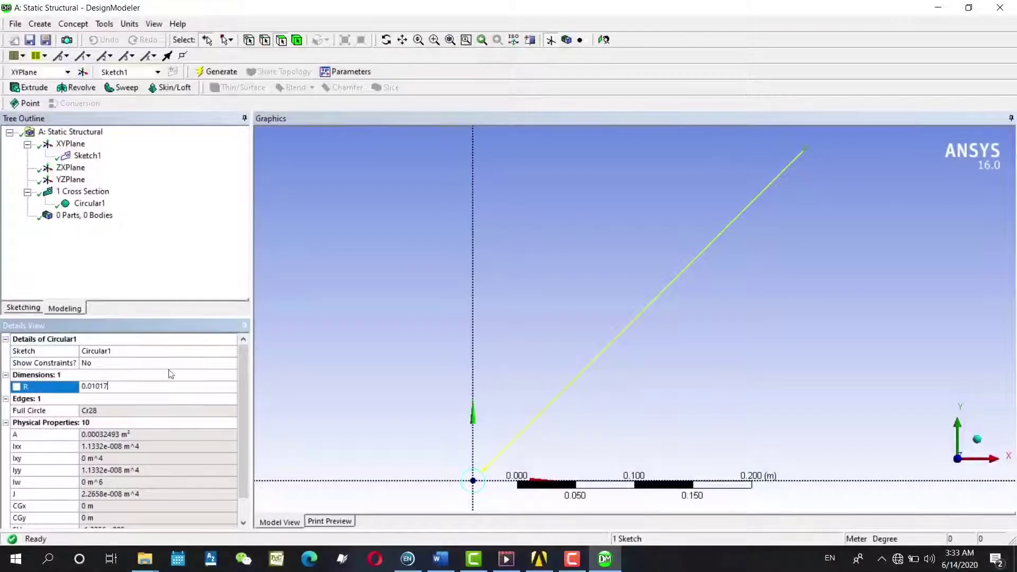
left_click(115, 433)
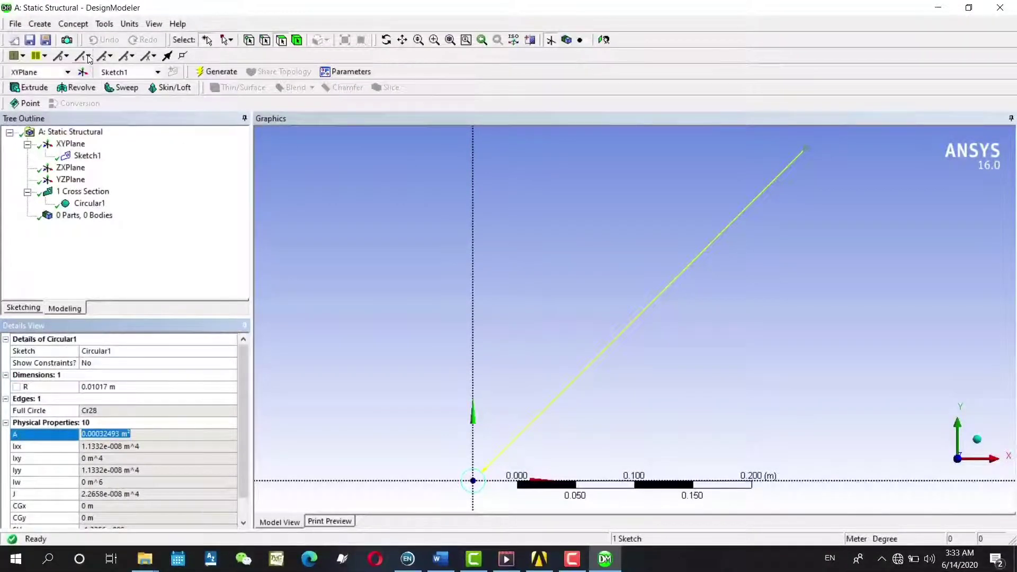
Create a line body from the truss sketch Sketch1 using Lines From Sketches with the Add Material operation, and generate it.
left_click(70, 26)
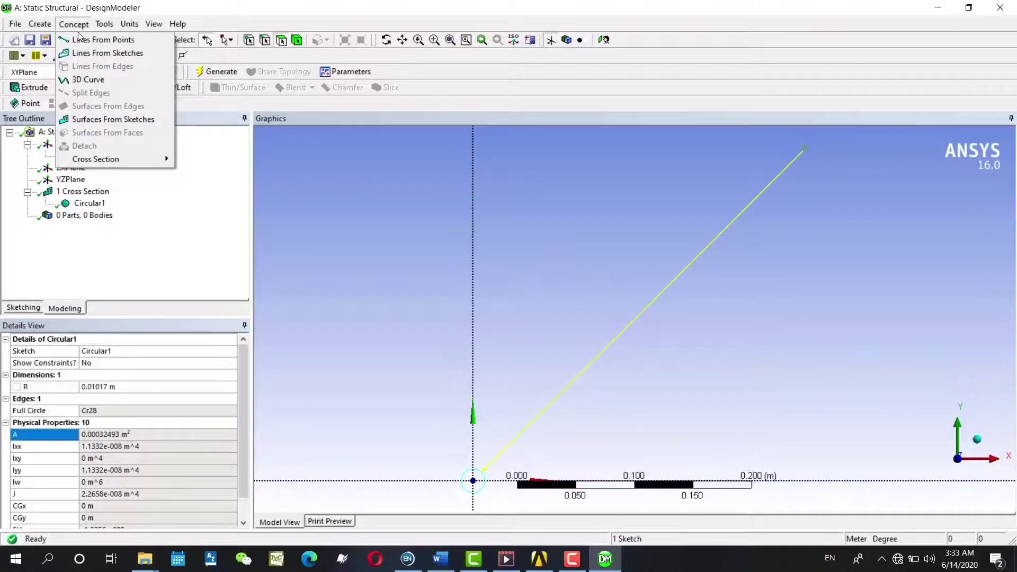
left_click(90, 53)
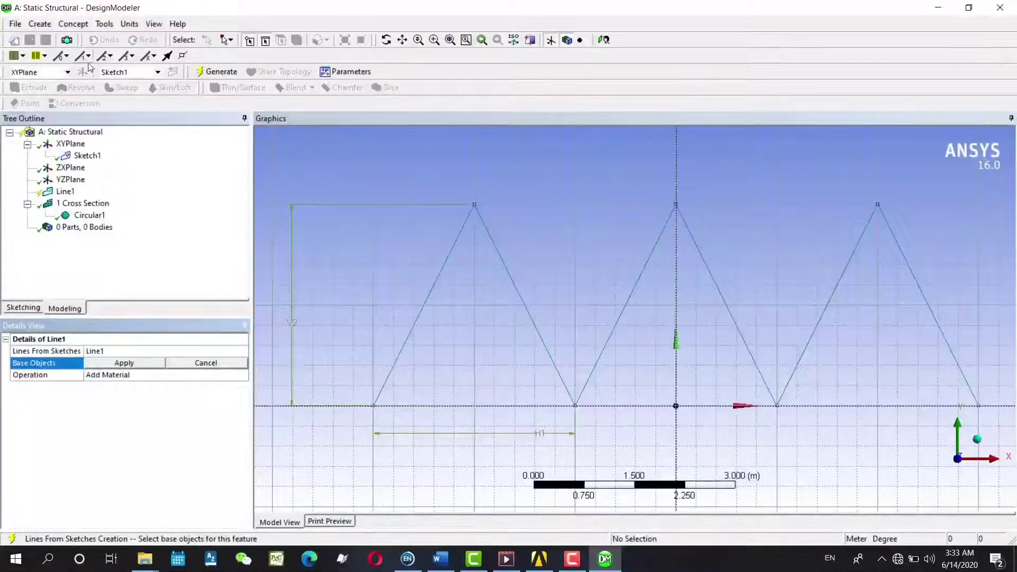
left_click(94, 157)
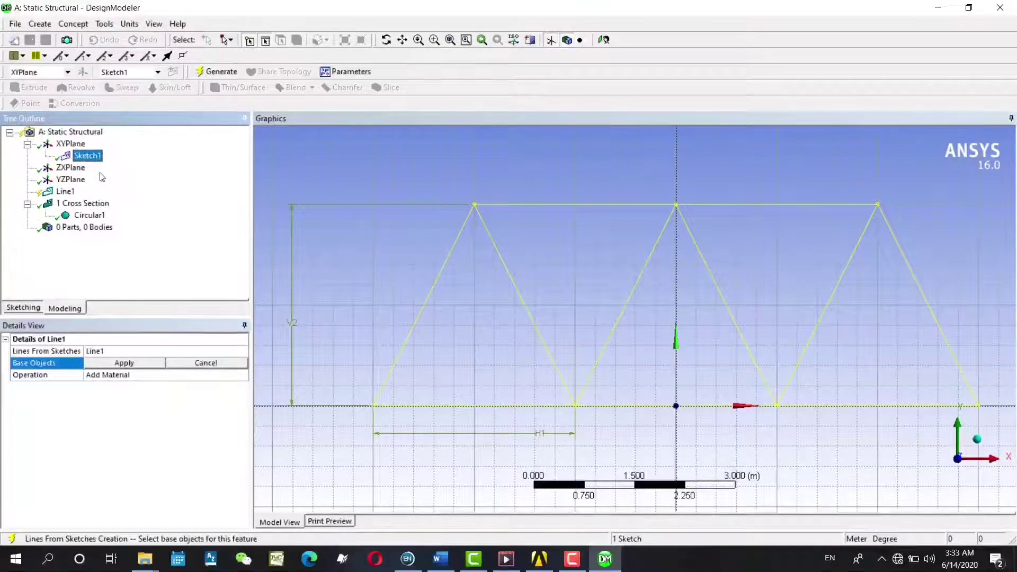
left_click(115, 365)
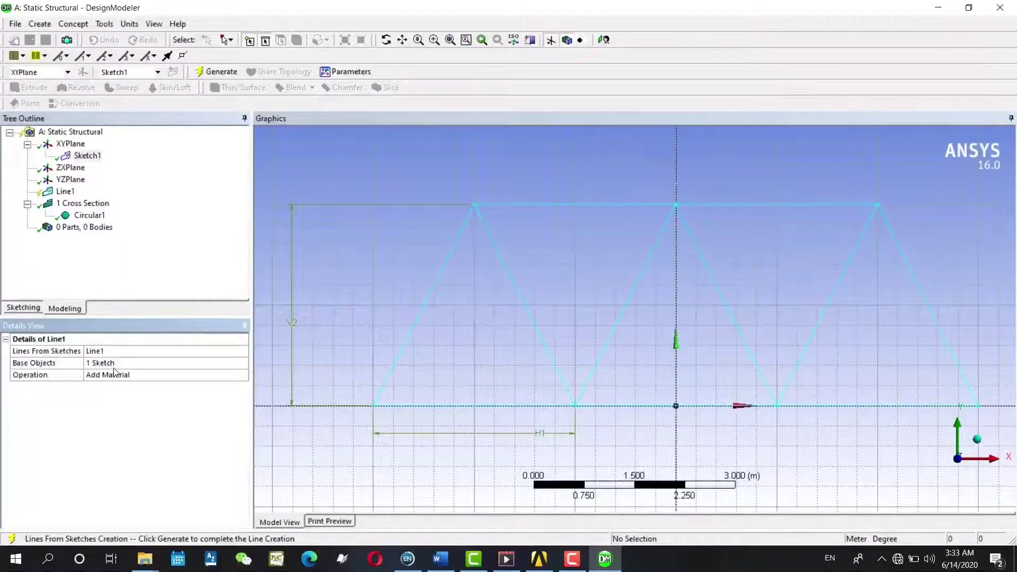
left_click(63, 192)
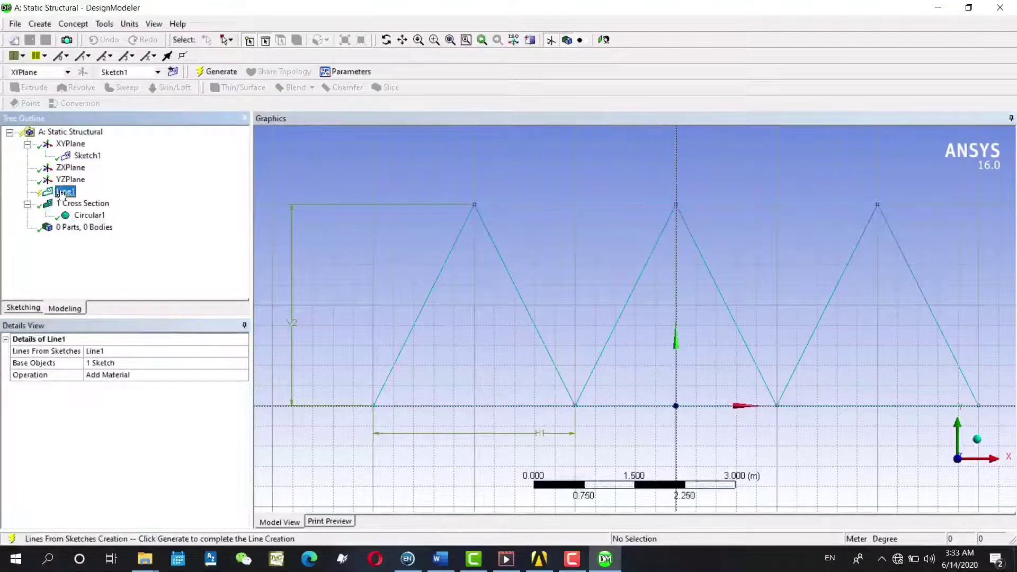
left_click(214, 72)
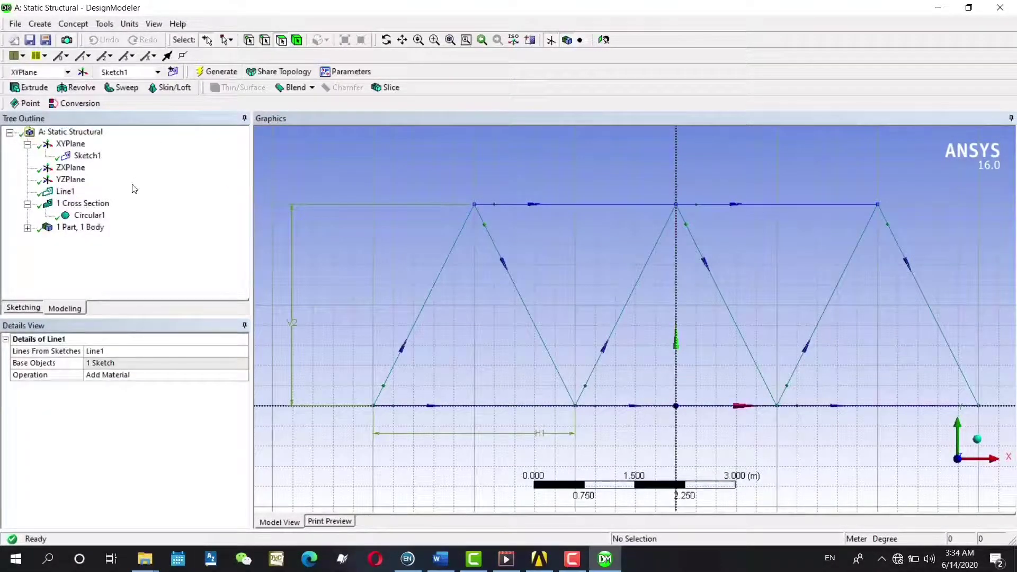
Assign the Circular1 cross section to the truss line body.
left_click(27, 228)
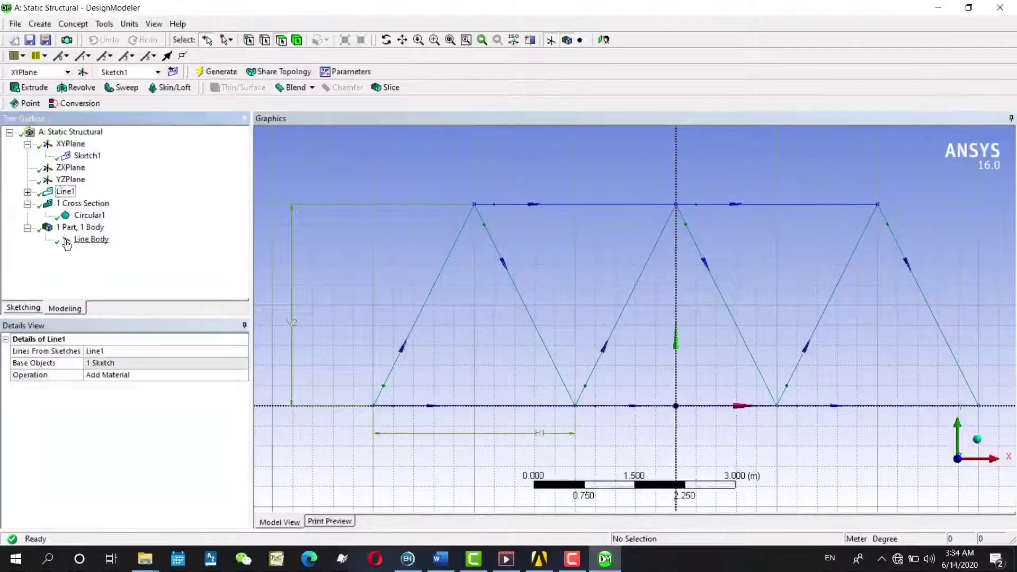
left_click(67, 244)
left_click(126, 399)
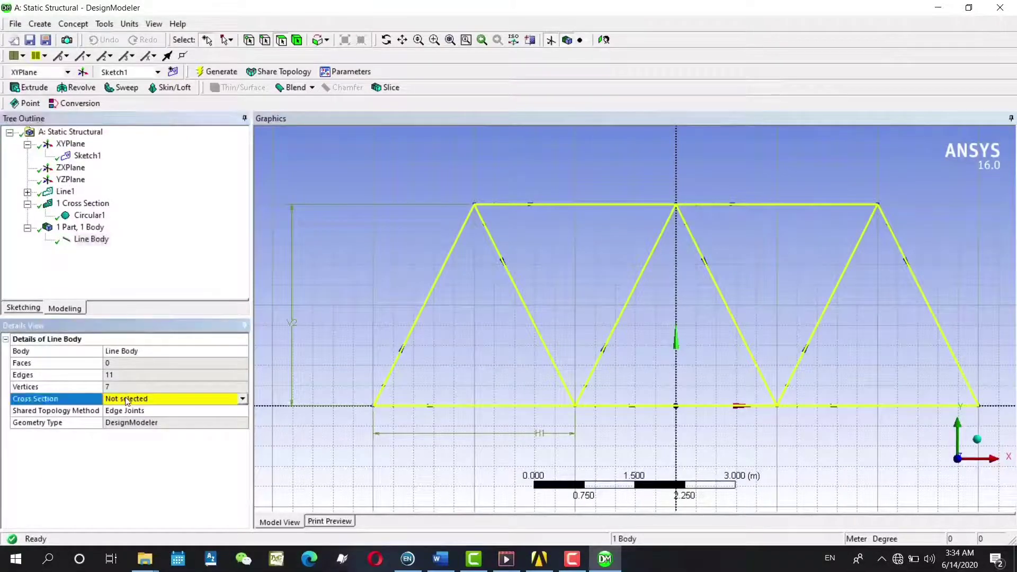
left_click(242, 402)
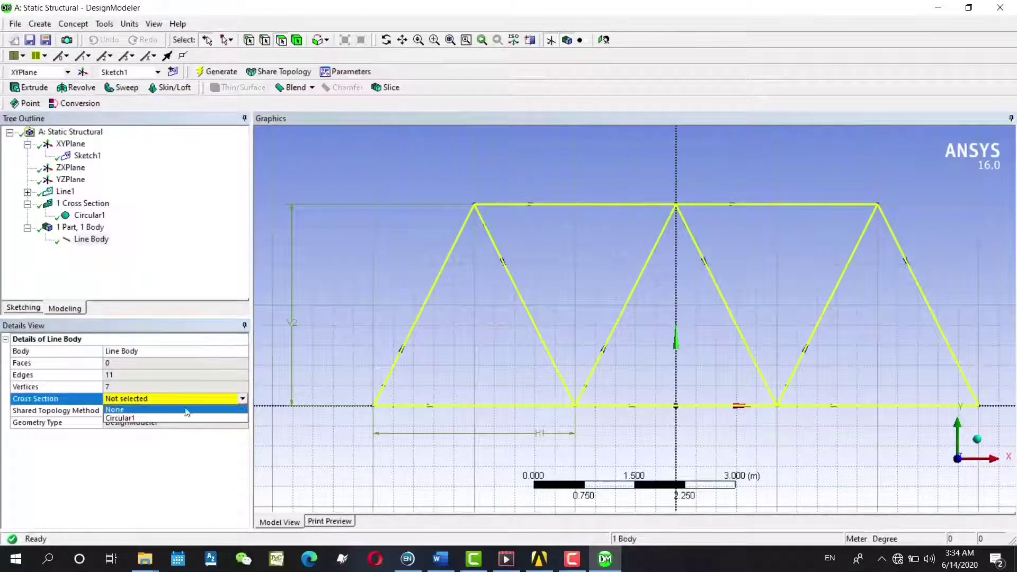
left_click(158, 417)
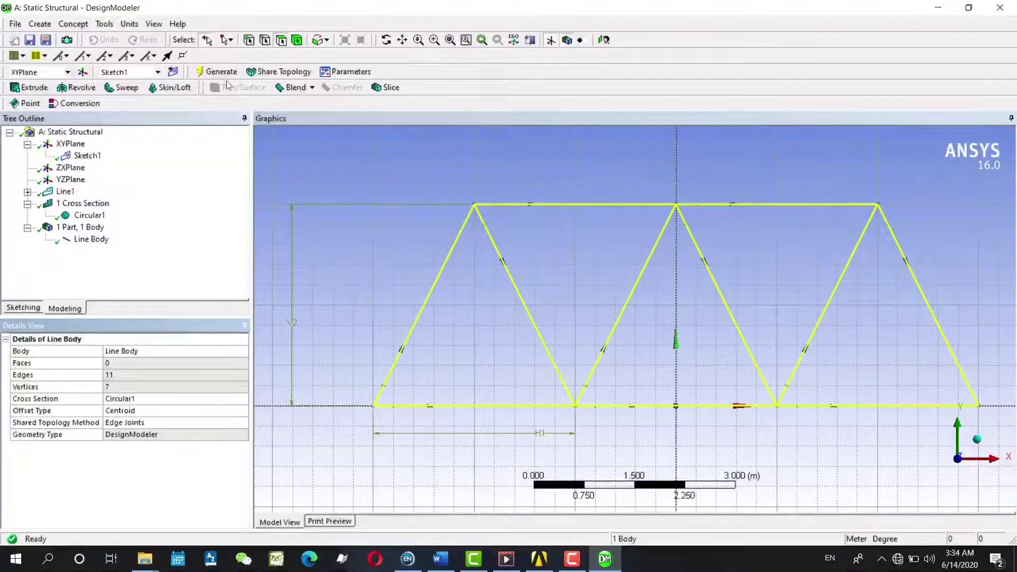
left_click(68, 269)
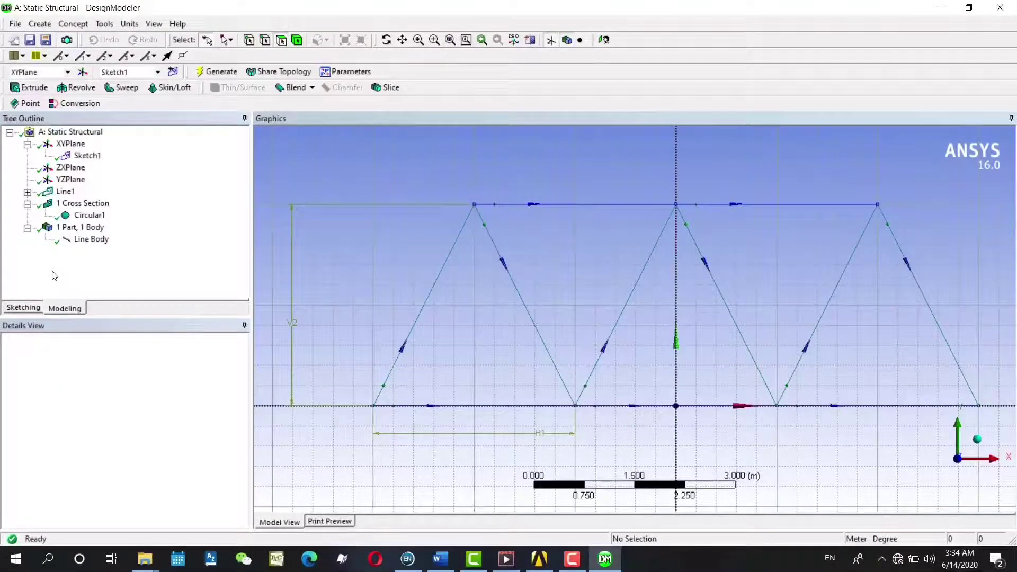
scroll(418, 275, "down", 5)
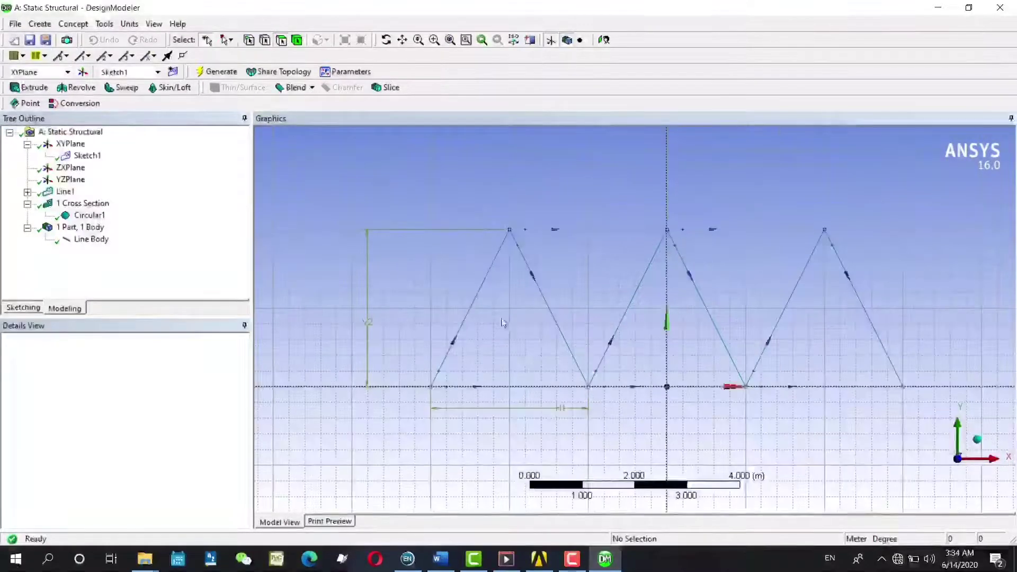
Switch to Workbench, open the Static Structural system's Model in Mechanical, and generate the mesh with default settings.
left_click(605, 558)
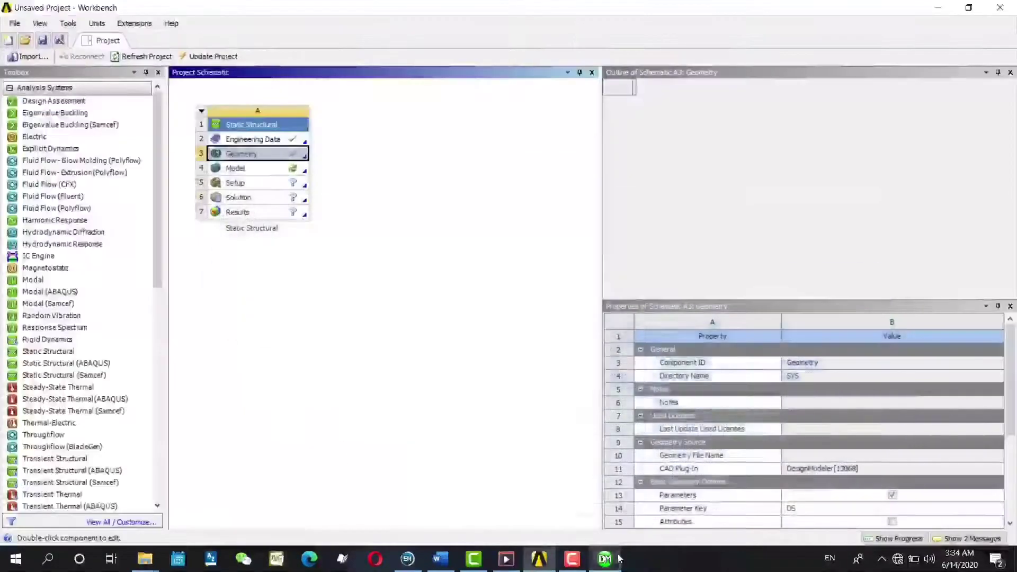
double_click(252, 169)
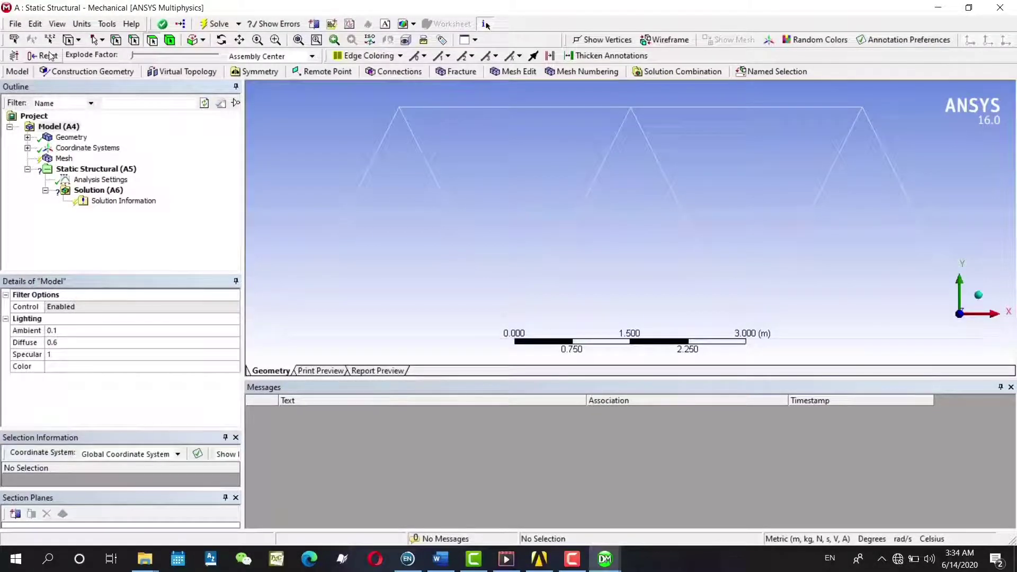
left_click(64, 158)
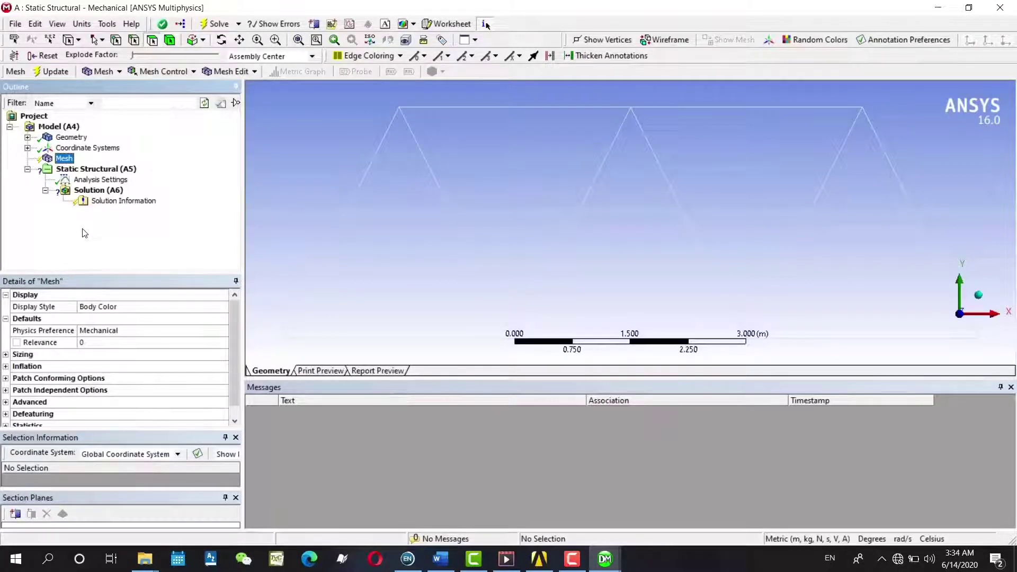
left_click(50, 73)
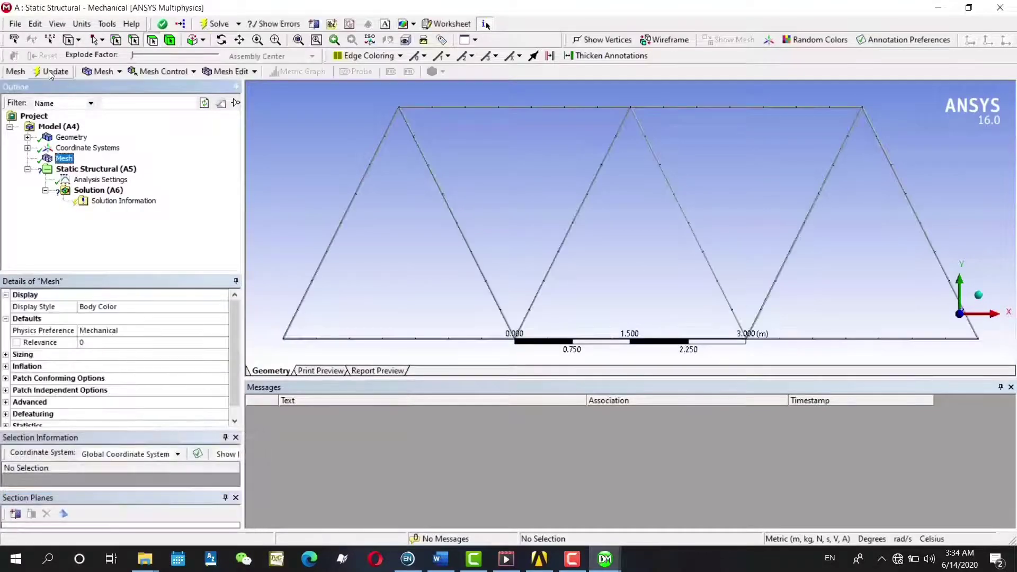
Add a Fixed Support to the static structural analysis on the truss's leftmost lower vertex at (-4.5, 0, 0).
left_click(89, 170)
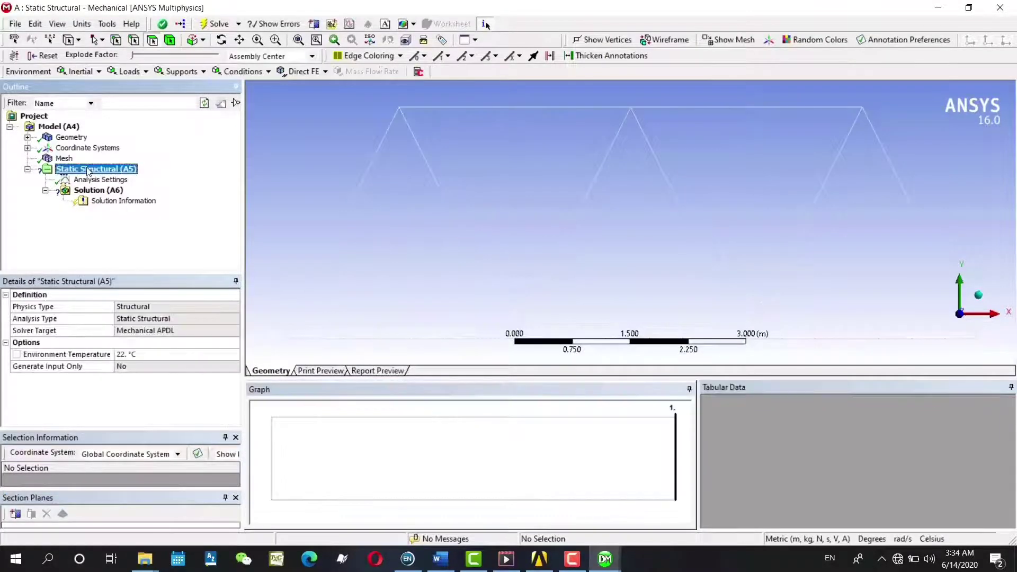
left_click(128, 71)
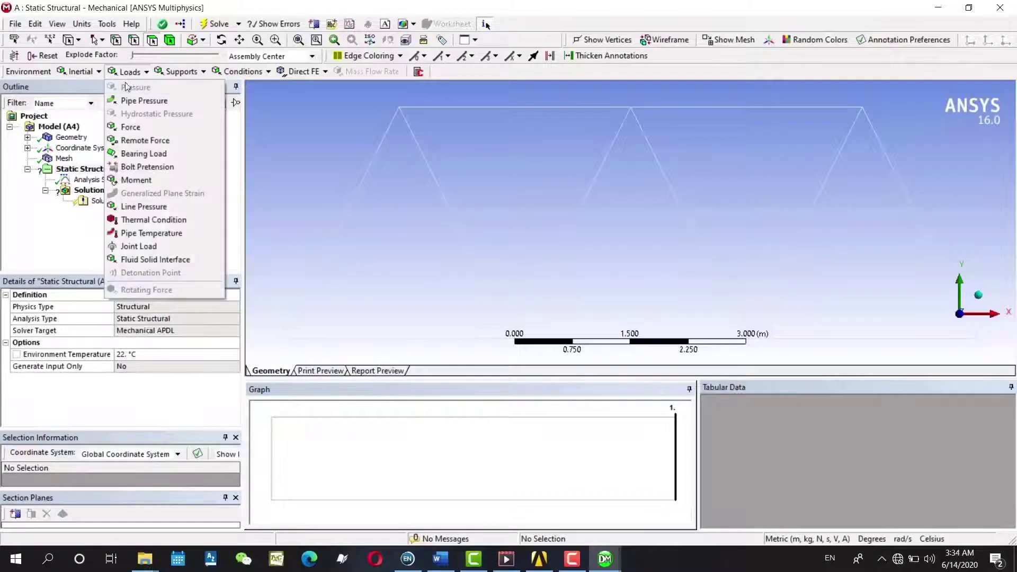
left_click(165, 75)
left_click(171, 77)
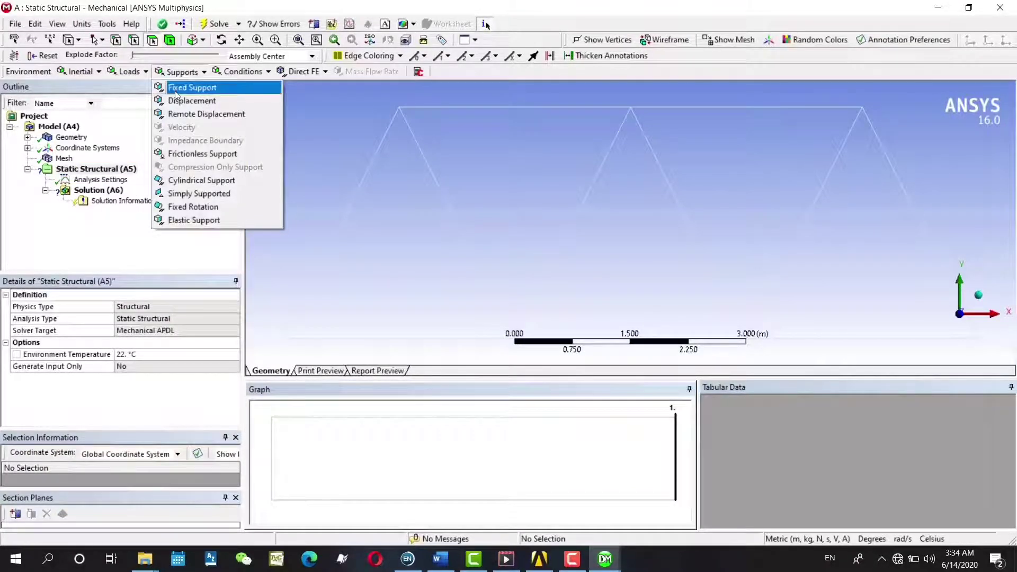
left_click(186, 87)
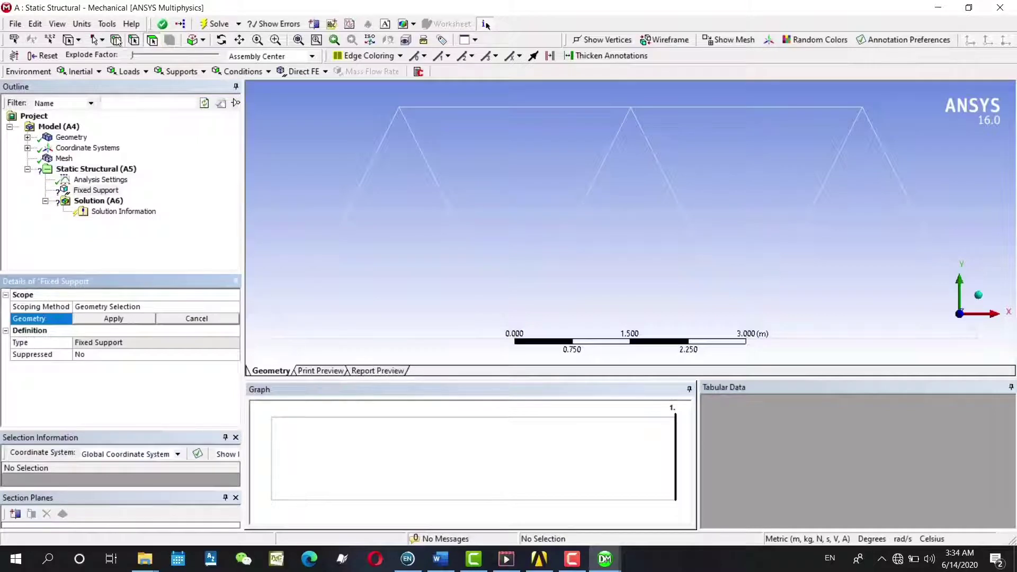
left_click(116, 39)
left_click(282, 338)
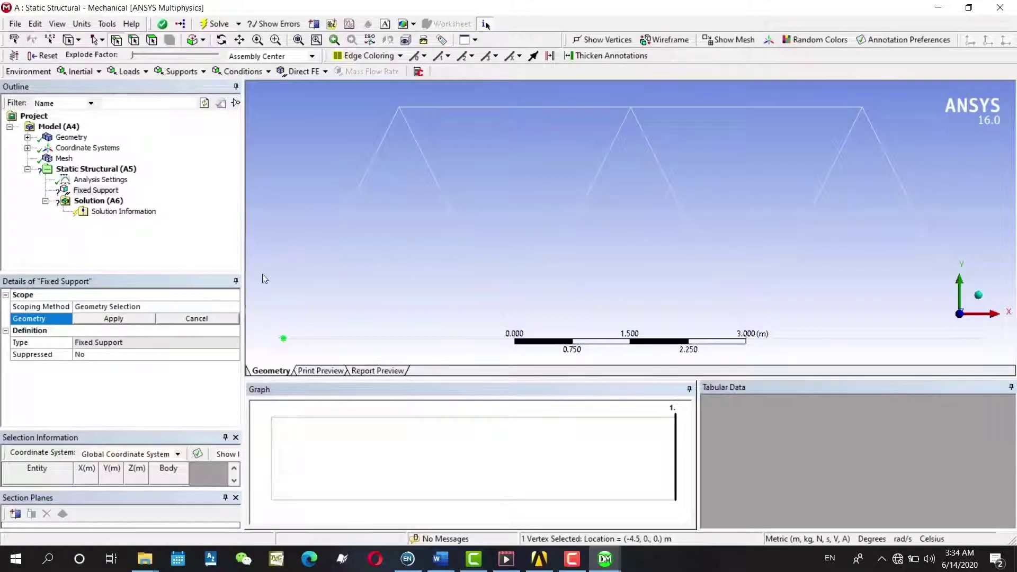
left_click(133, 319)
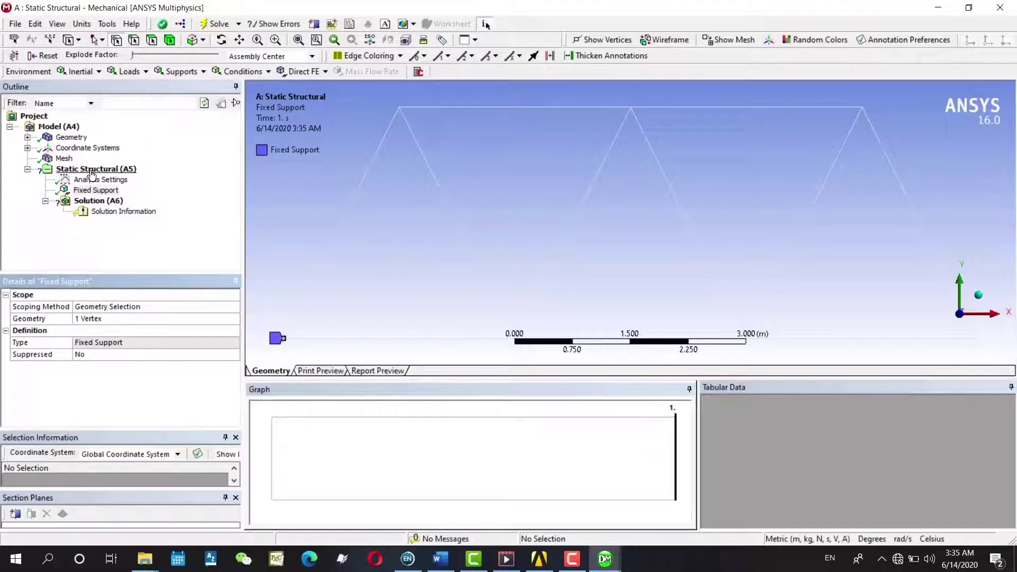
left_click(27, 137)
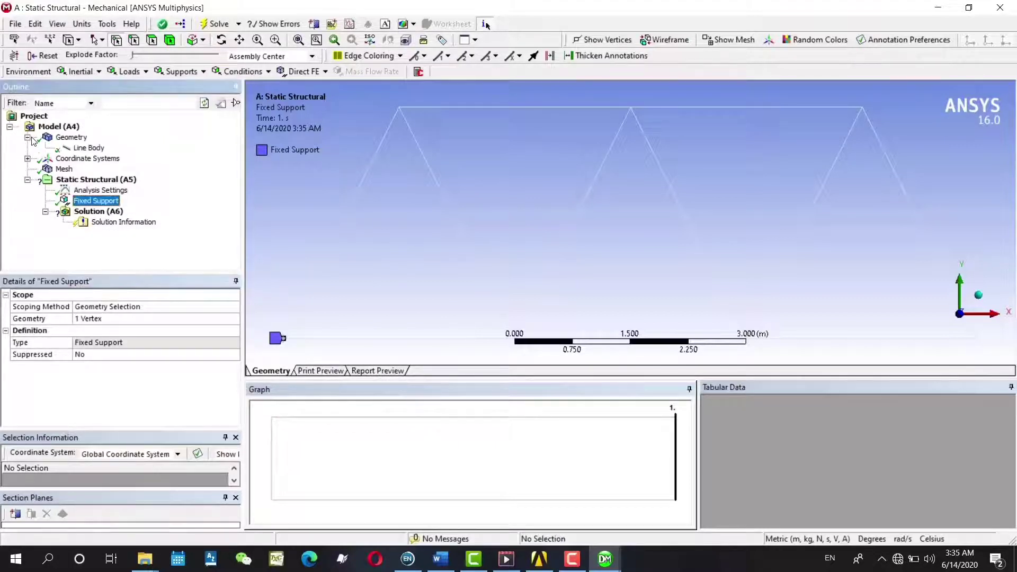
left_click(67, 150)
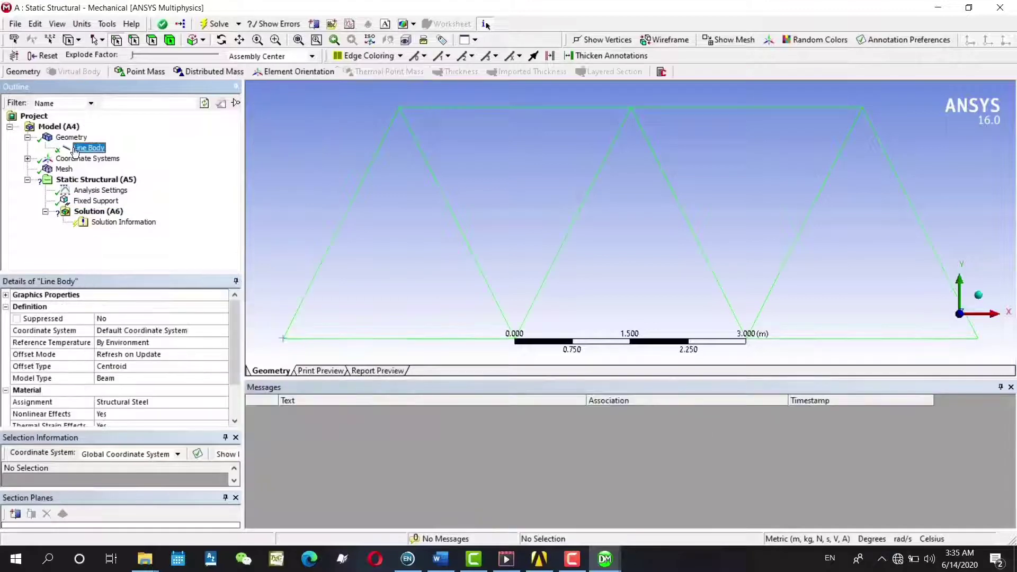
left_click(27, 159)
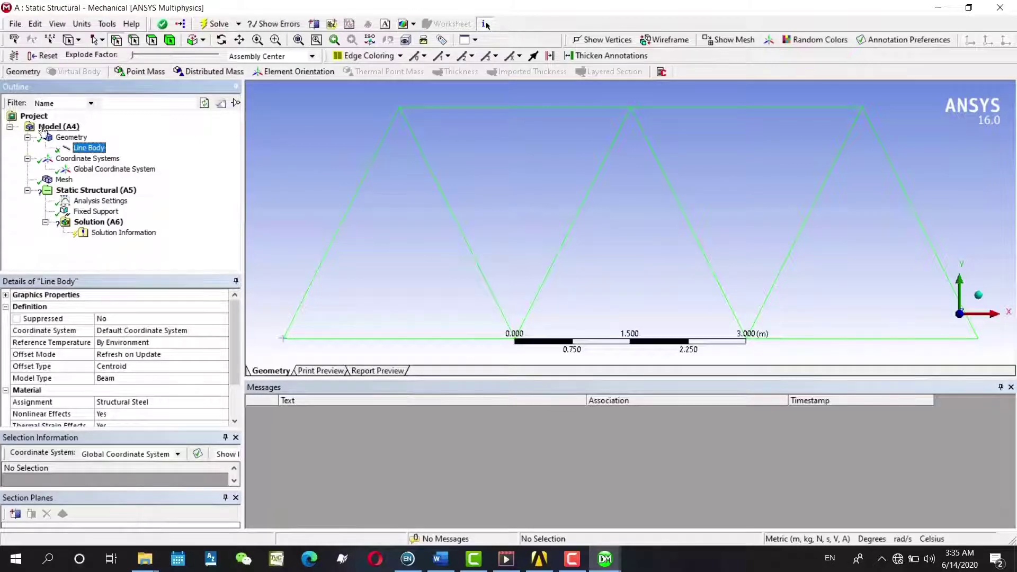
Add a Displacement support on the rightmost lower vertex at (4.5, 0, 0) with Y Component 0 m and X and Z free.
left_click(80, 190)
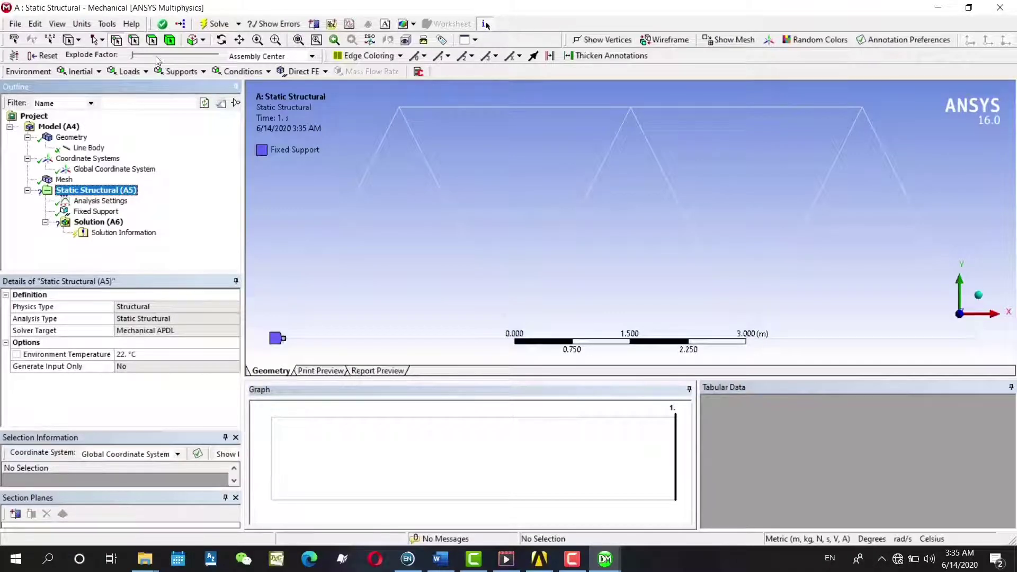
left_click(116, 41)
left_click(180, 72)
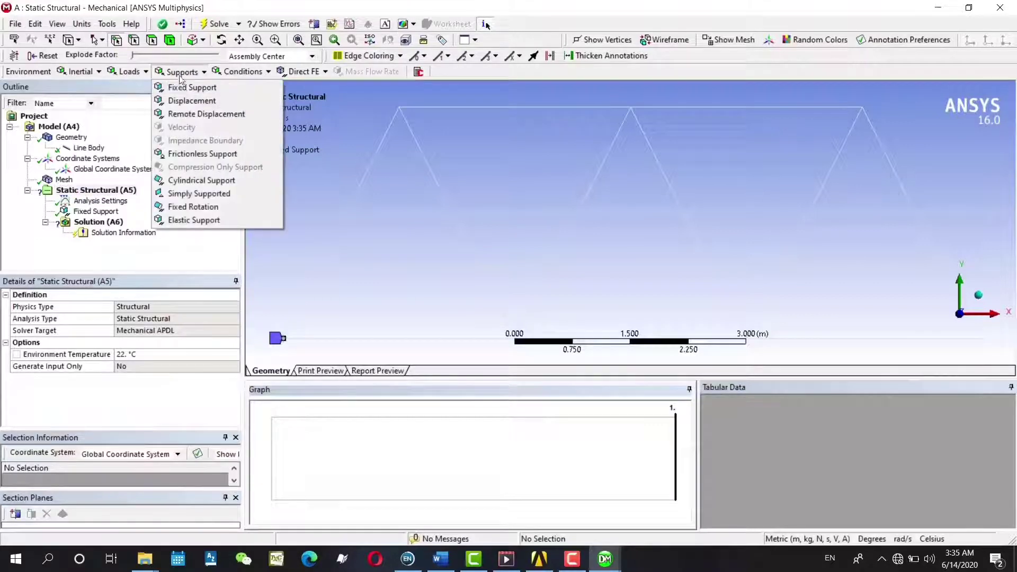
left_click(190, 101)
left_click(978, 339)
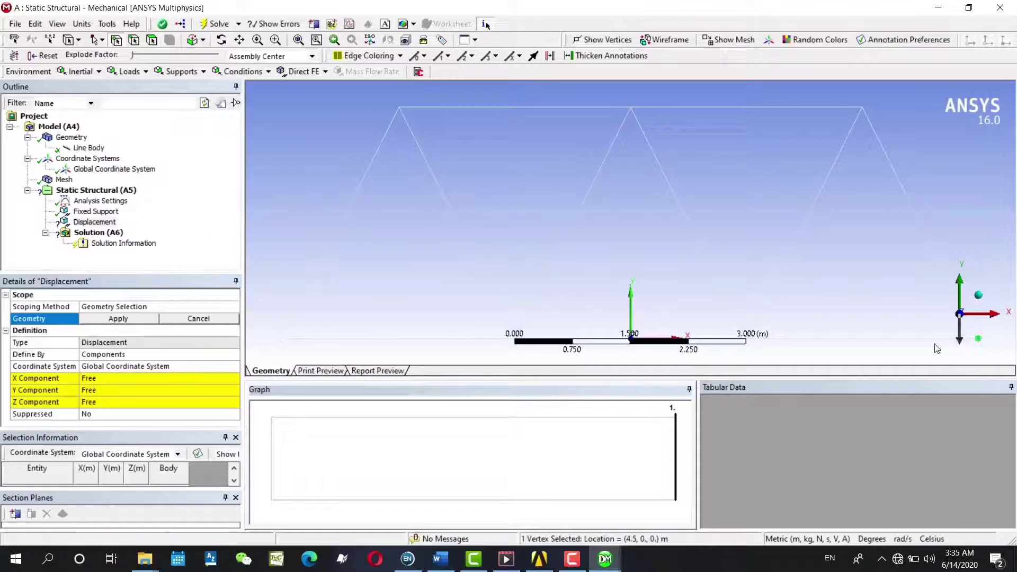
left_click(122, 391)
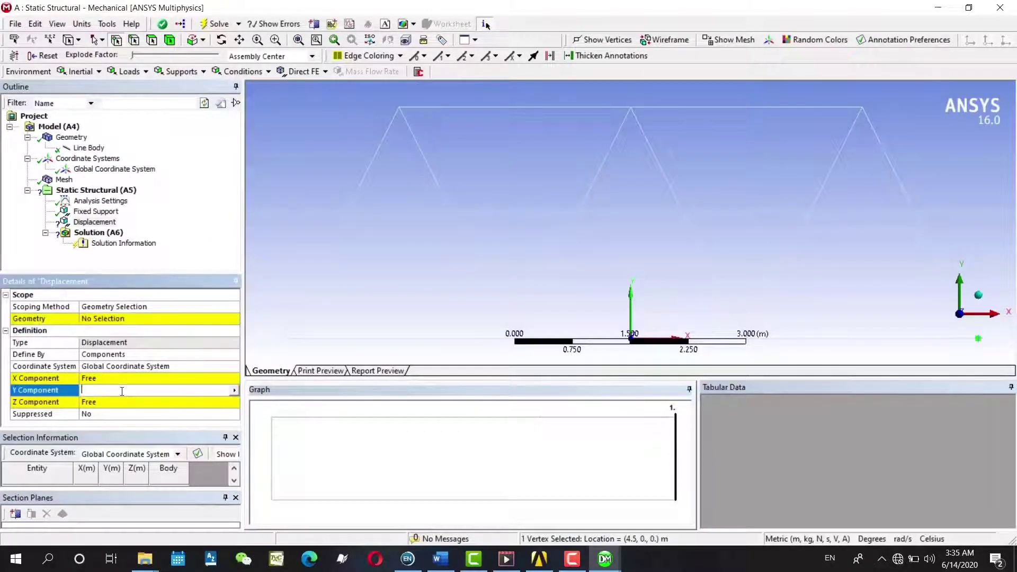
type("0")
left_click(161, 319)
left_click(133, 320)
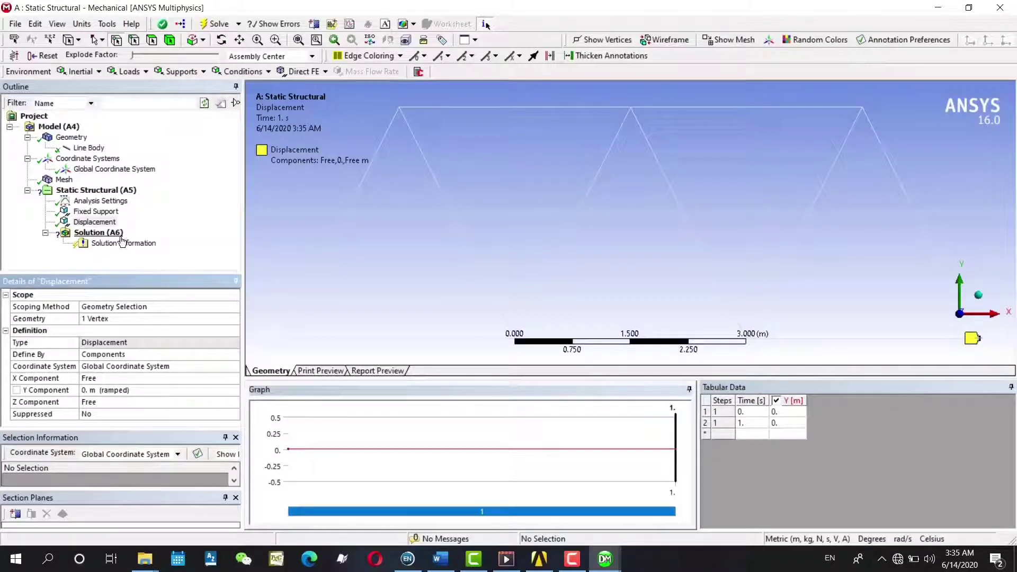
Add a force on the truss's leftmost lower vertex at (-4.5, 0, 0), defined by components with Y Component -28000 N.
left_click(128, 74)
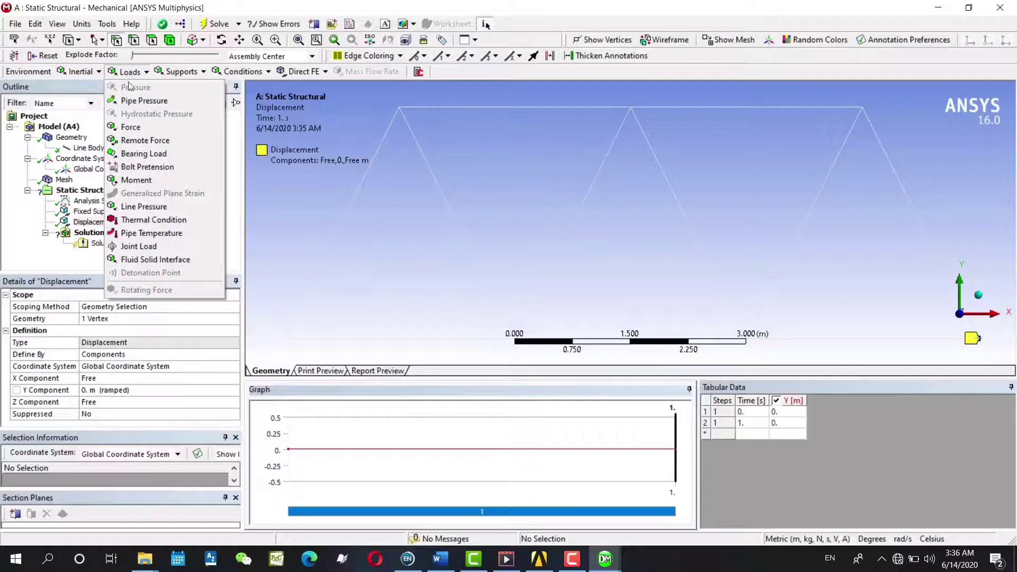
left_click(139, 128)
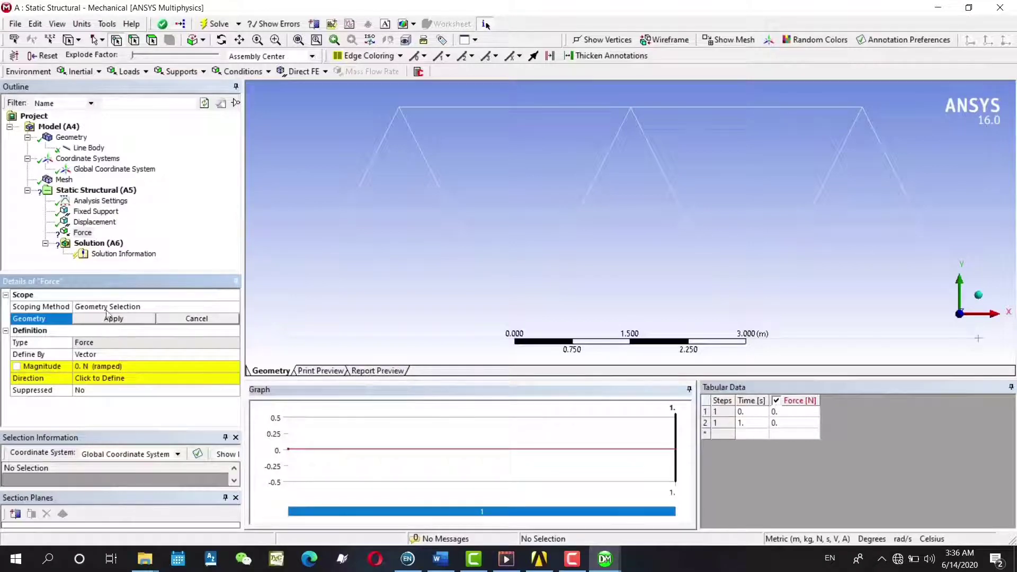
left_click(284, 339)
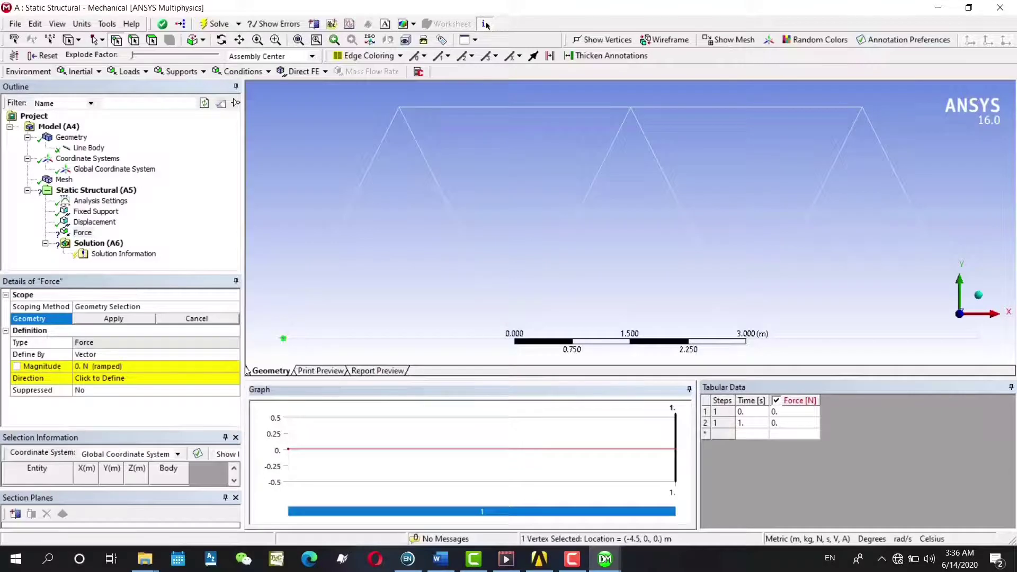
left_click(131, 353)
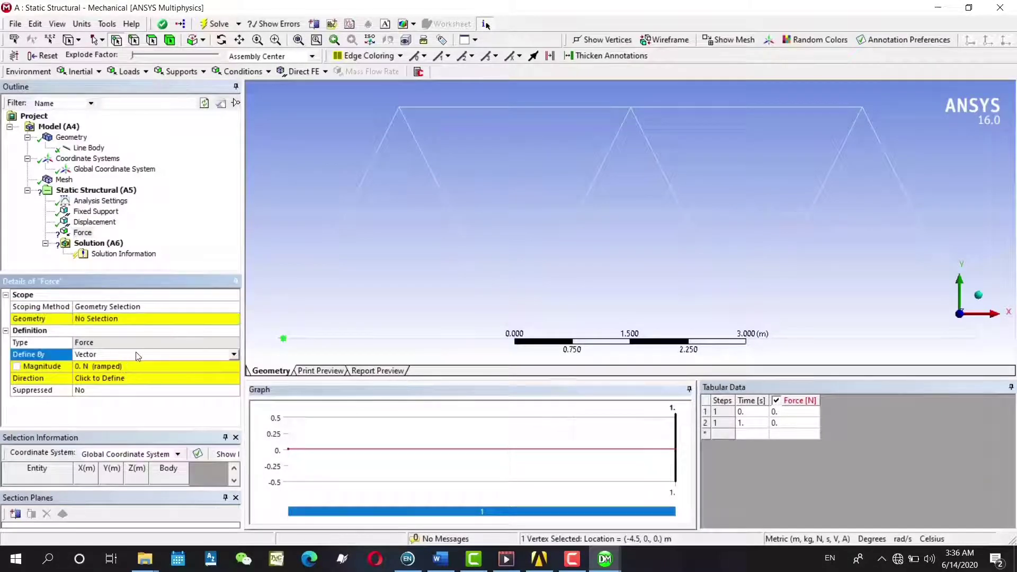
left_click(234, 354)
left_click(106, 375)
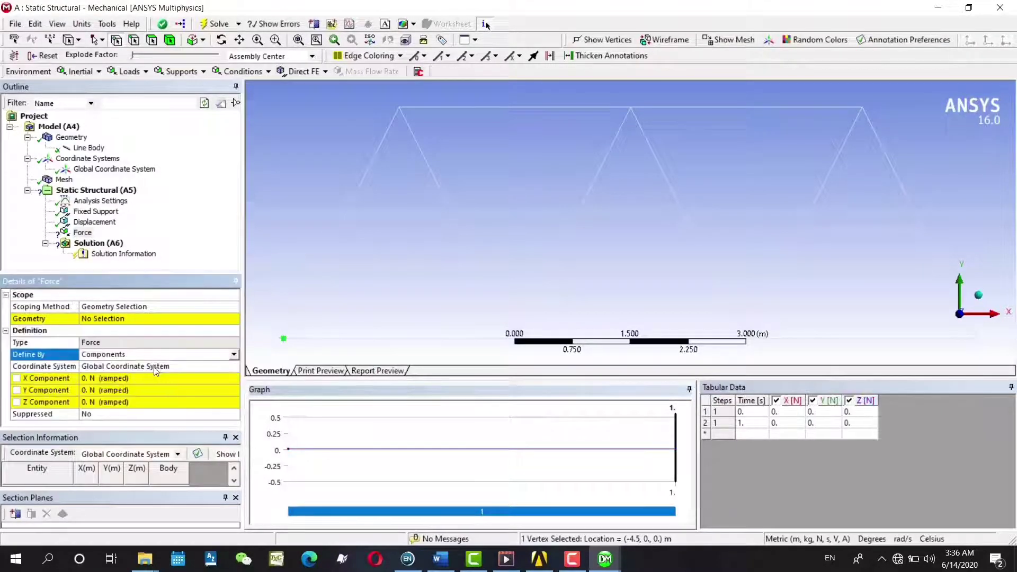
left_click(134, 389)
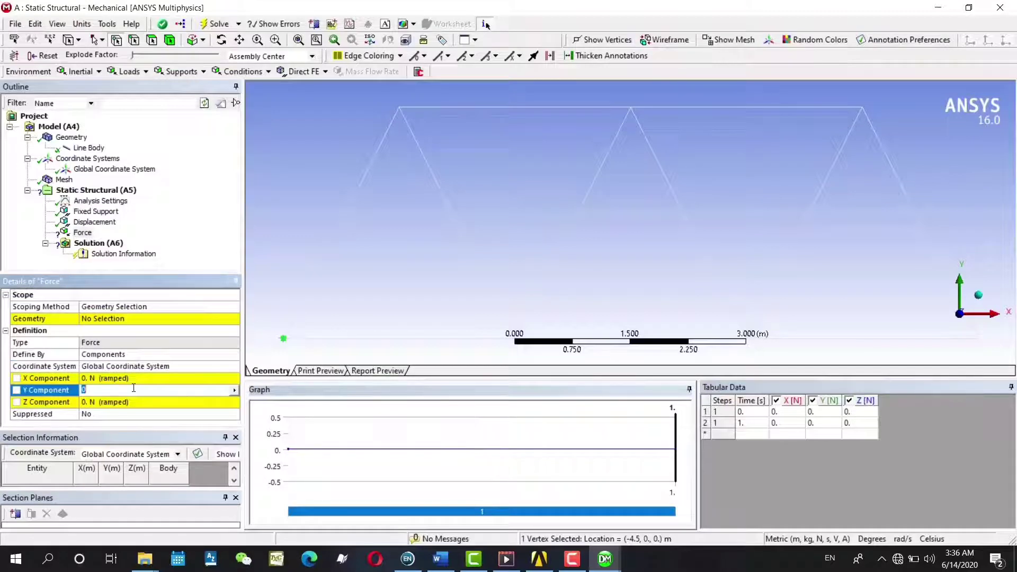
type("-28000")
left_click(147, 317)
left_click(150, 318)
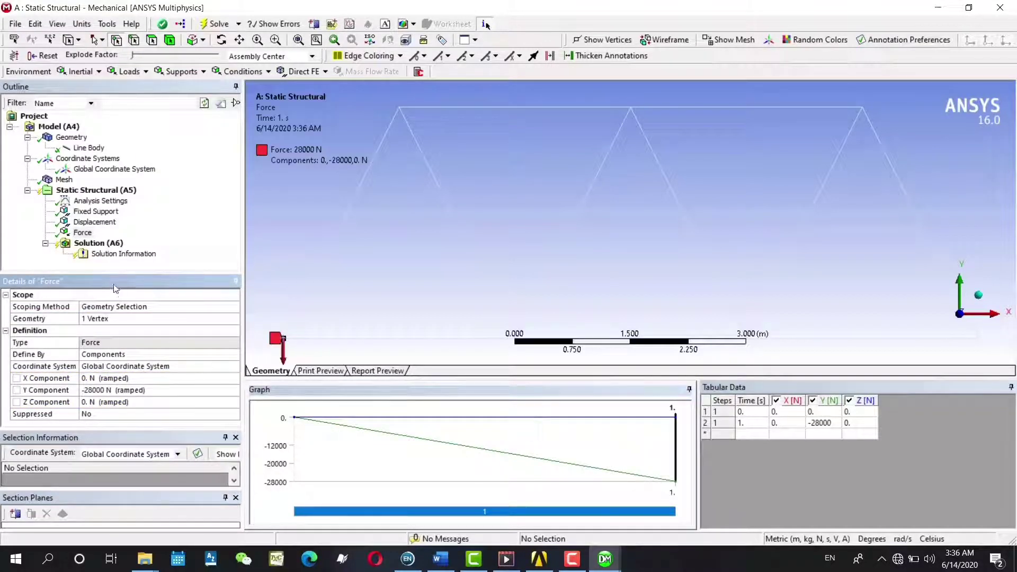
Add a second force on the lower vertex at (-1.5, 0, 0), defined by components with Y Component -25000 N.
left_click(90, 190)
left_click(142, 72)
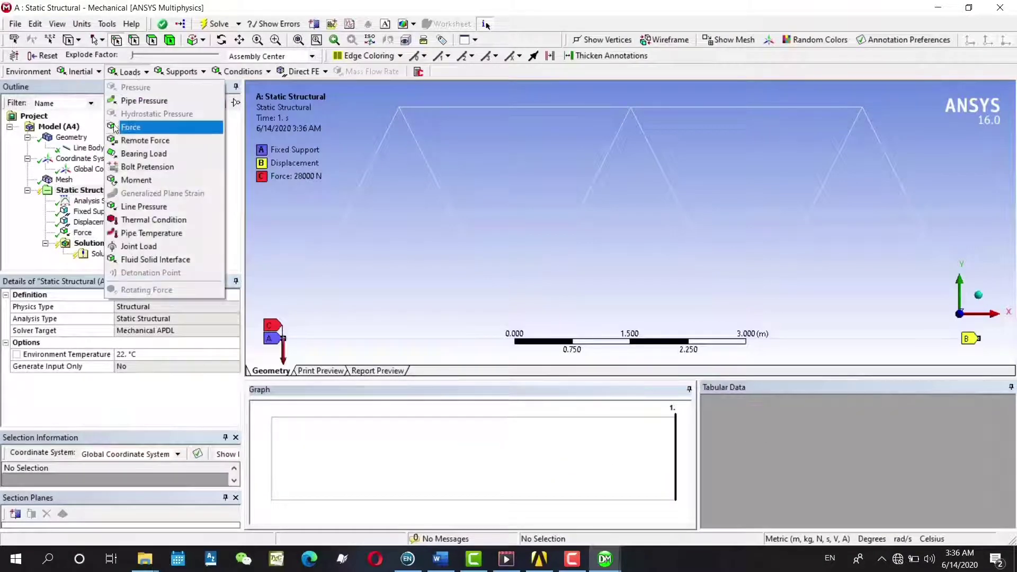
left_click(129, 127)
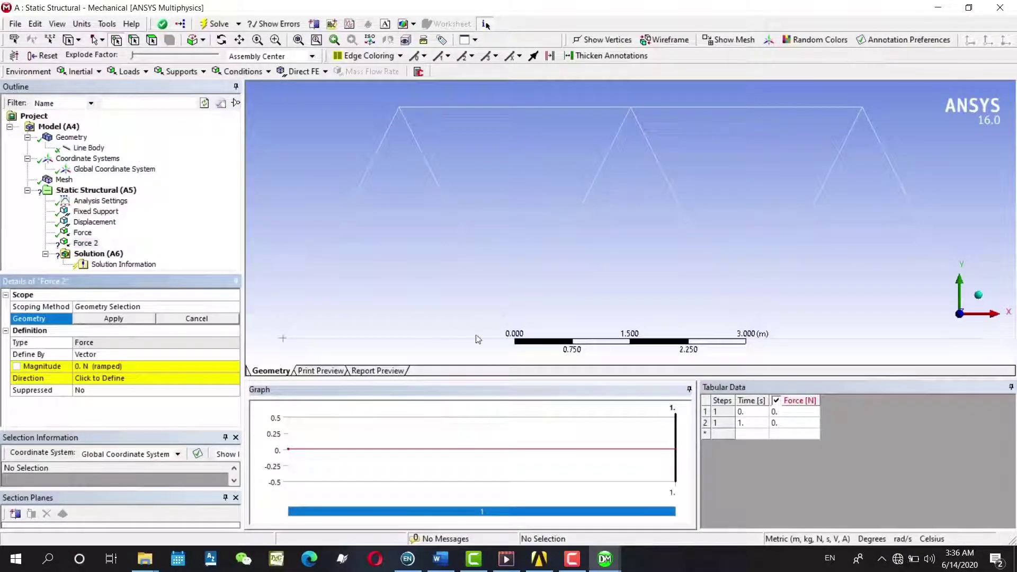
left_click(517, 342)
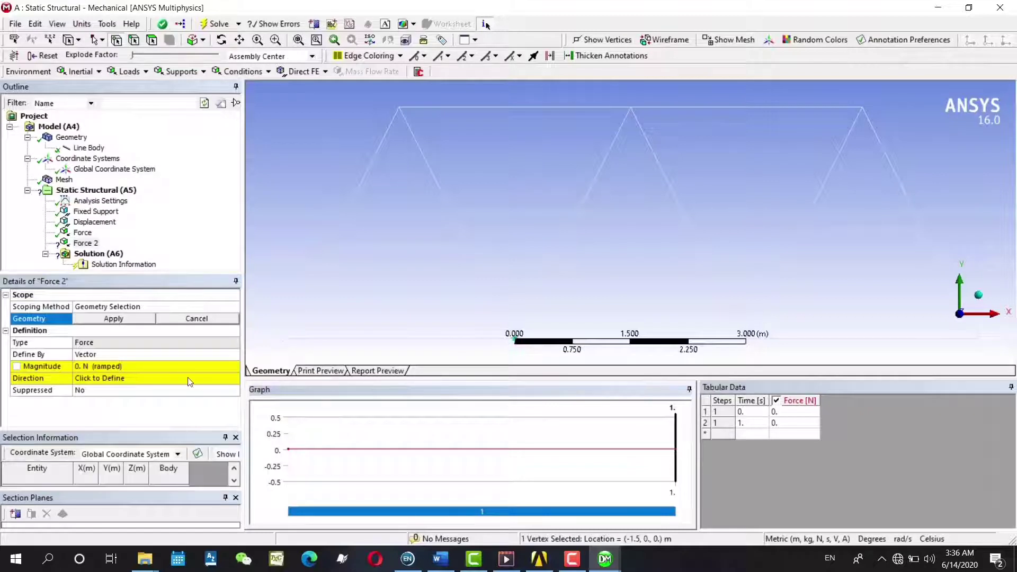
left_click(152, 354)
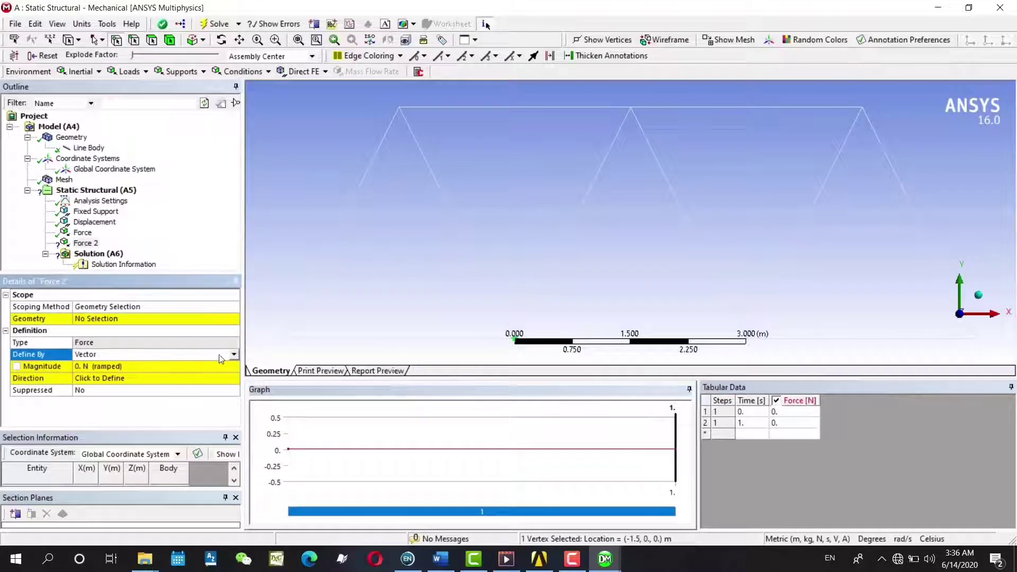
left_click(233, 358)
left_click(125, 376)
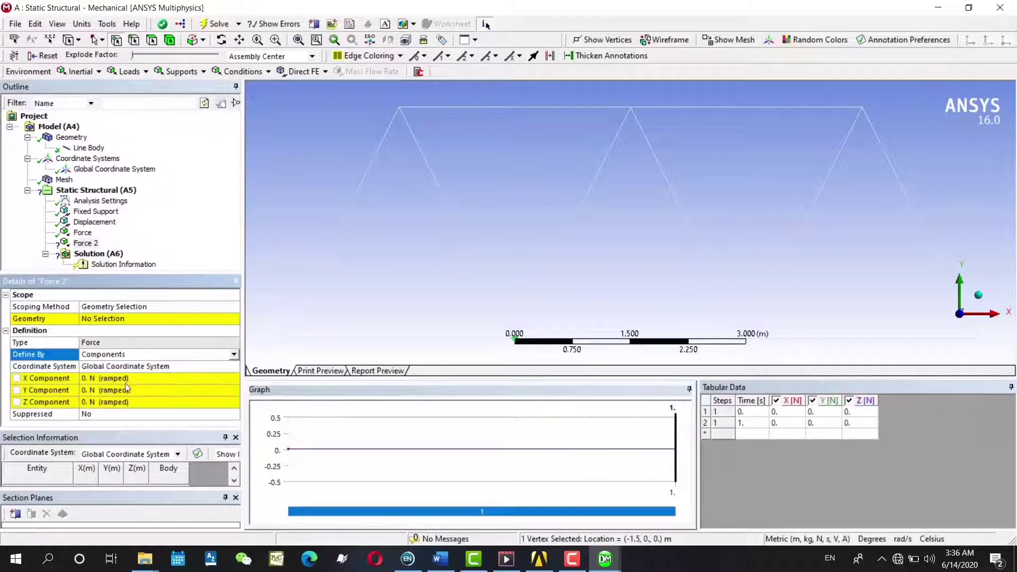
left_click(125, 389)
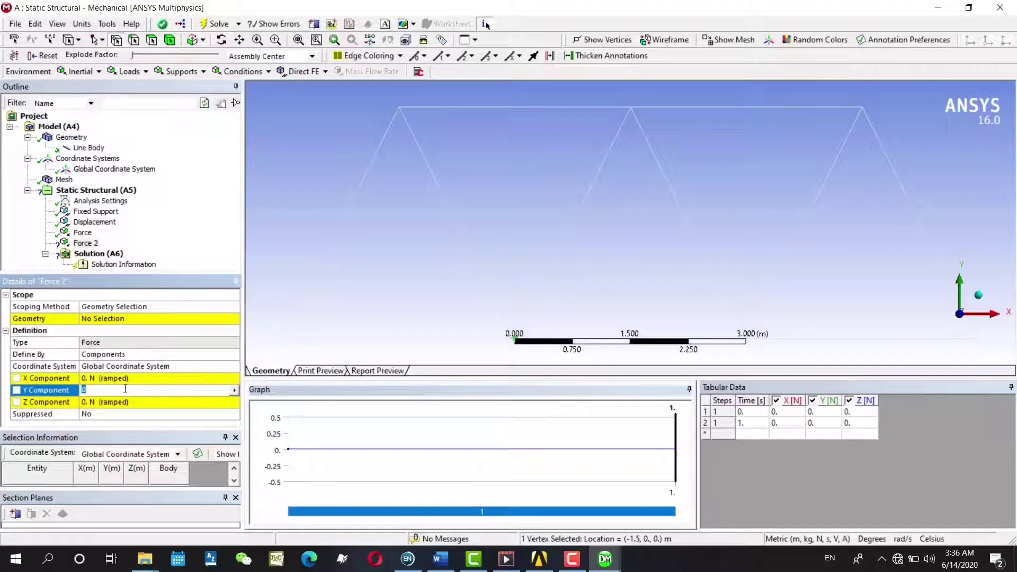
type("-25000")
left_click(110, 322)
left_click(107, 321)
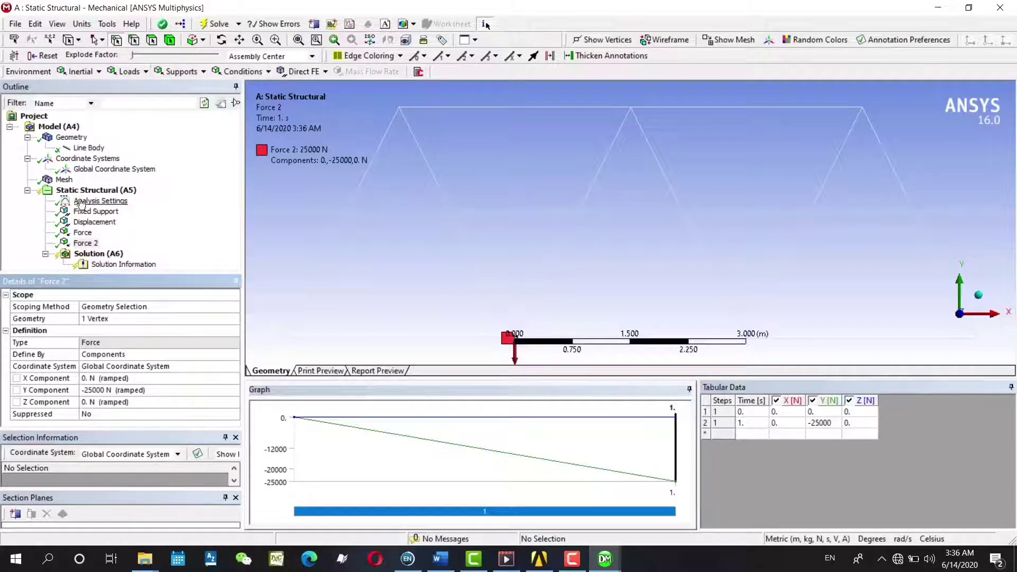
Add a third force on the lower vertex at (1.5, 0, 0), defined by components with Y Component -28000 N.
left_click(96, 190)
left_click(143, 74)
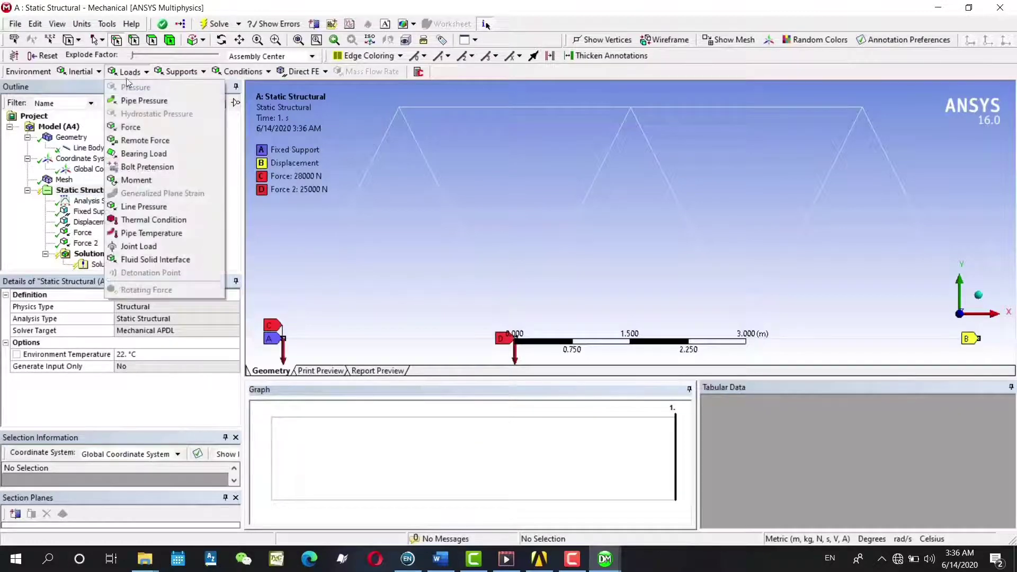
left_click(132, 125)
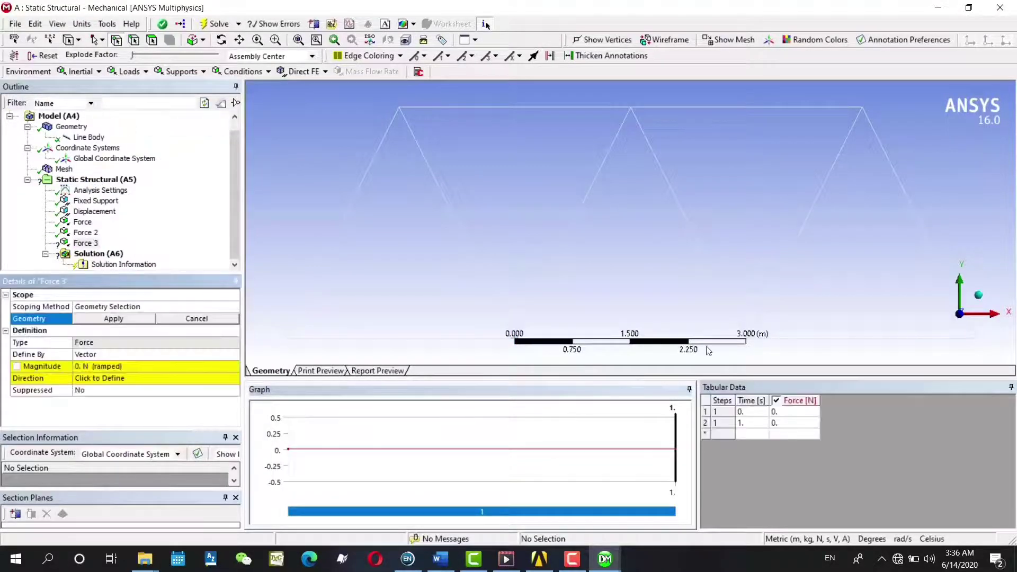
left_click(746, 339)
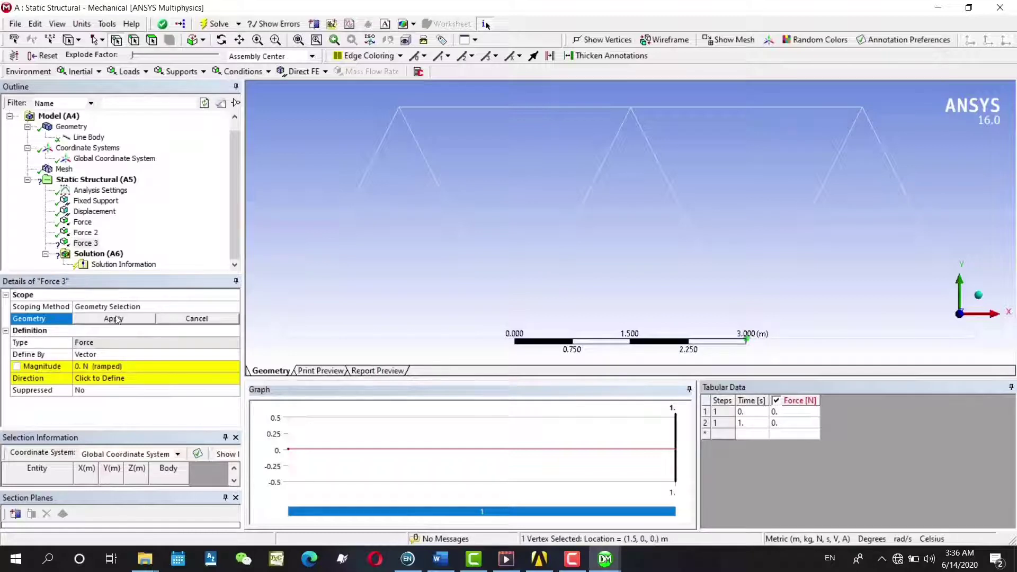
scroll(377, 250, "down", 1)
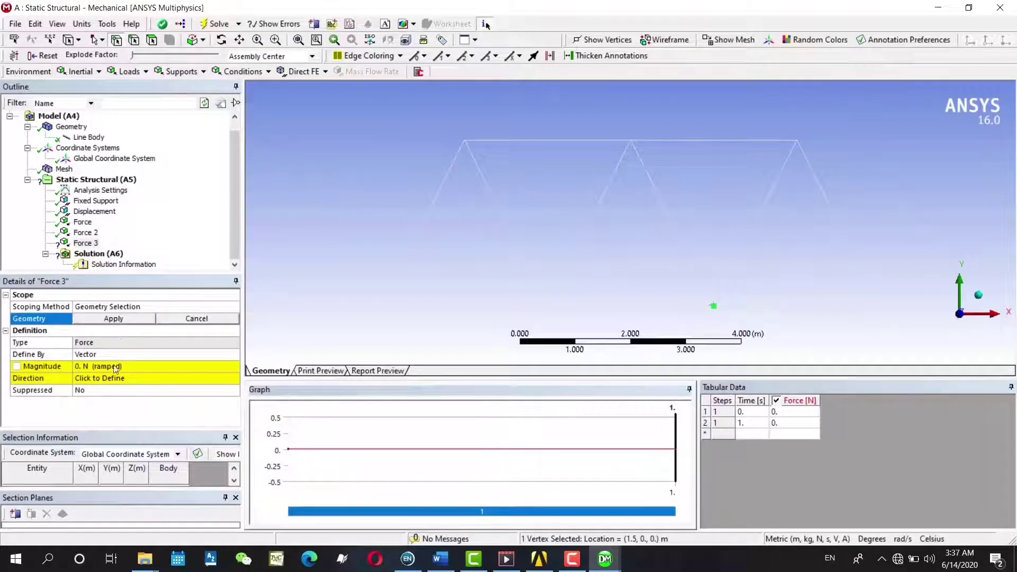
left_click(141, 353)
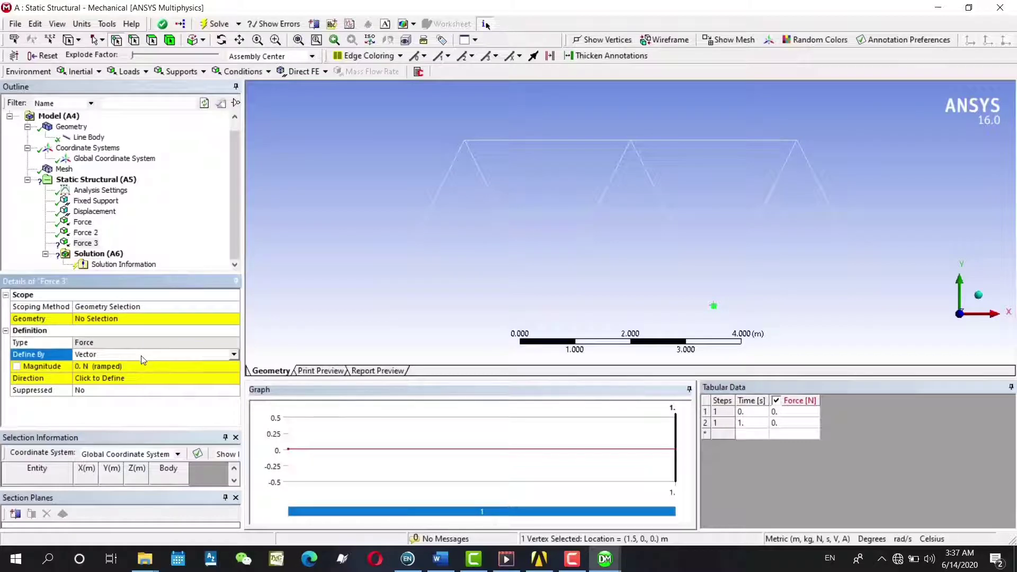
left_click(233, 354)
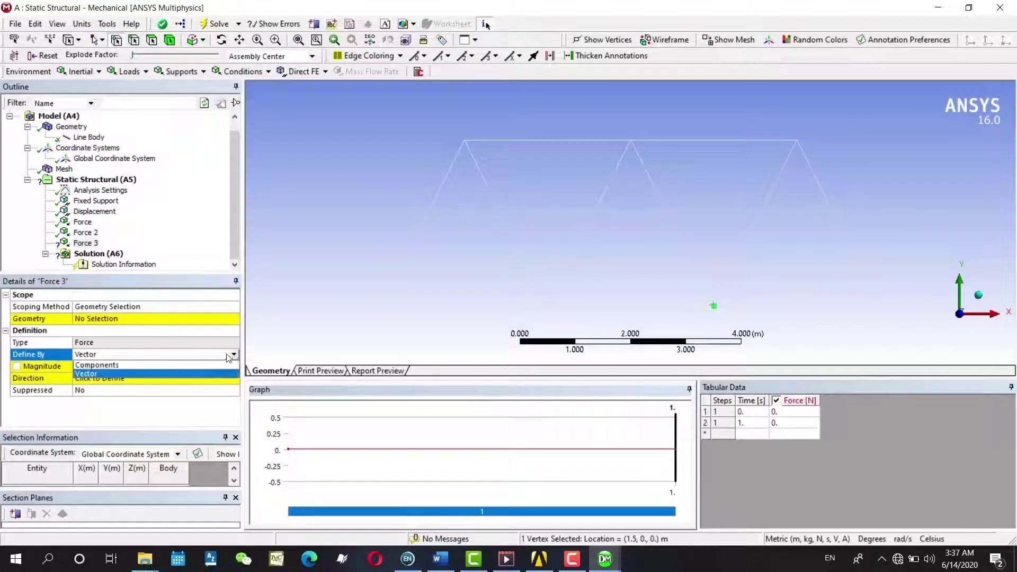
left_click(122, 378)
left_click(129, 389)
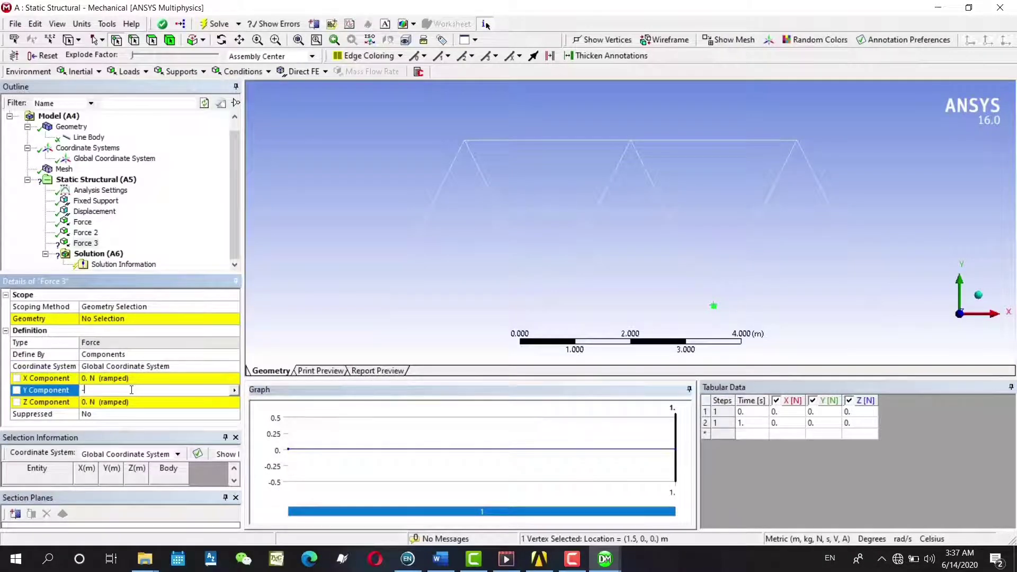
type("000")
left_click(147, 328)
left_click(112, 323)
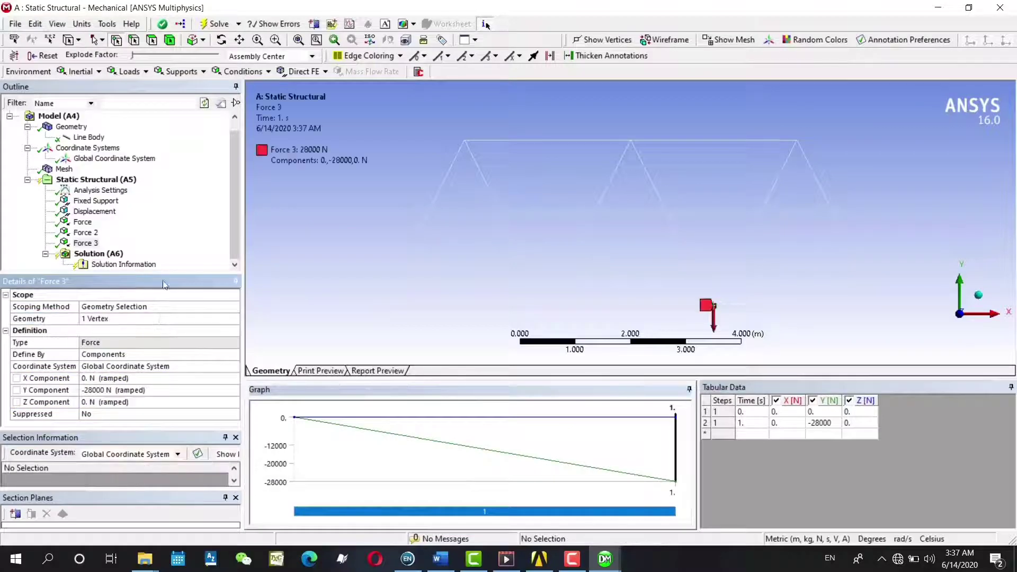
Add a fourth force on the rightmost lower vertex at (4.5, 0, 0), defined by components with Y Component -36000 N.
left_click(106, 181)
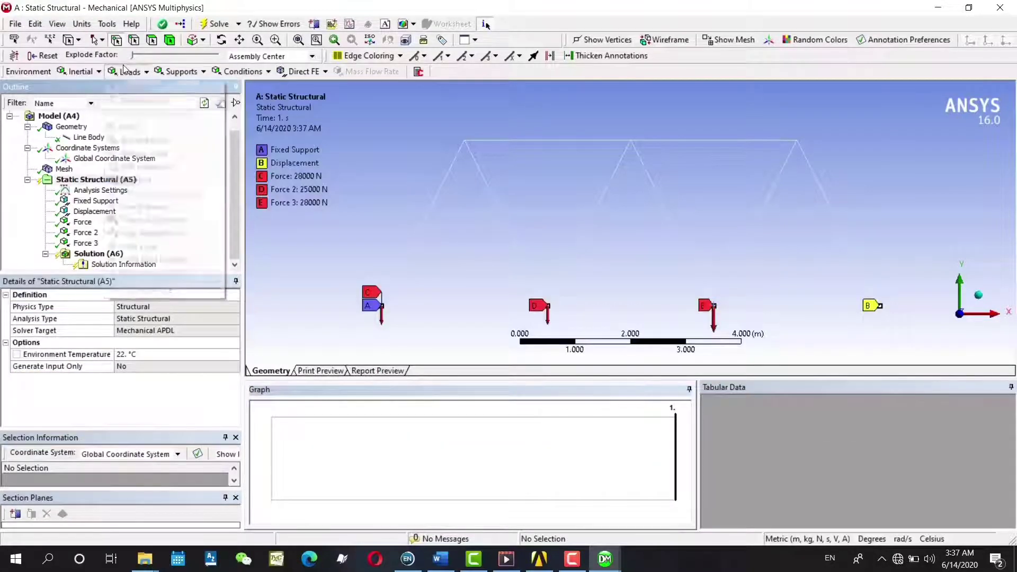
left_click(128, 72)
left_click(132, 128)
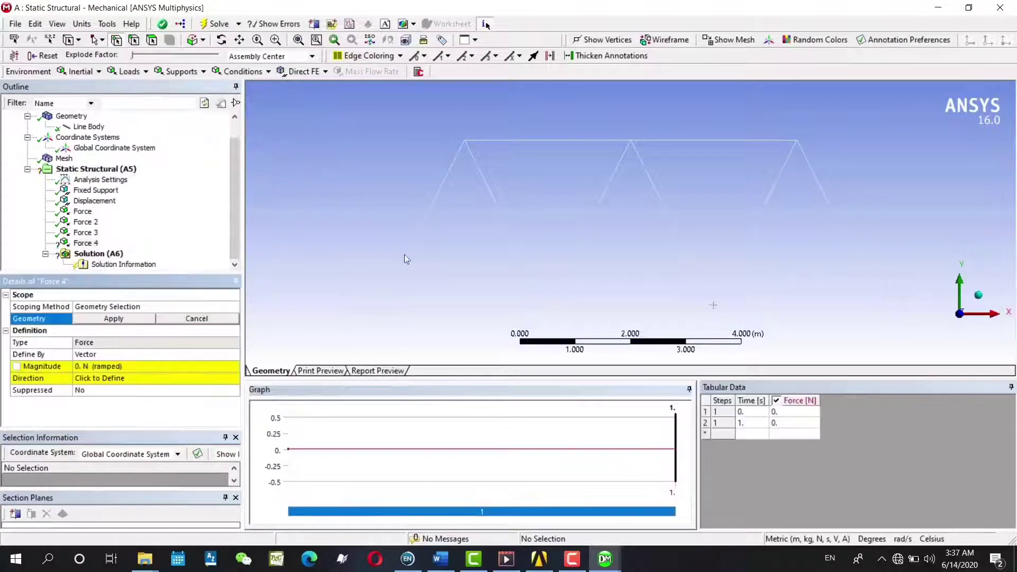
left_click(880, 306)
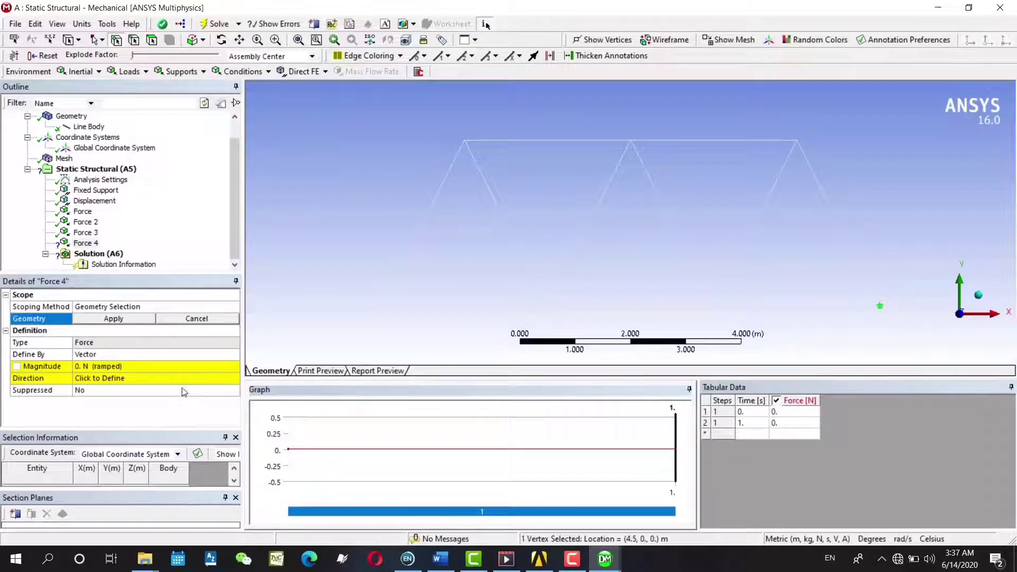
left_click(182, 354)
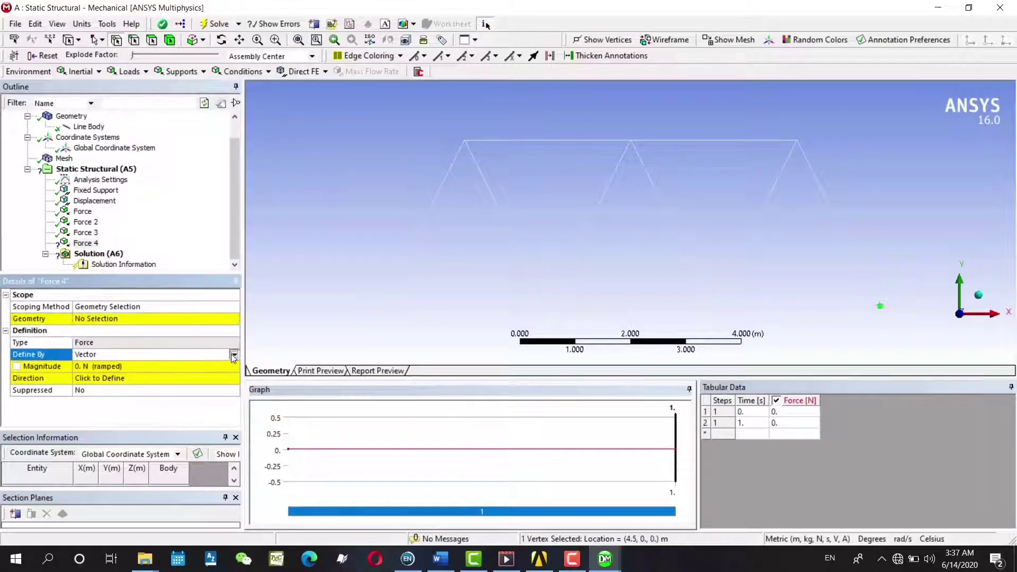
left_click(233, 355)
left_click(161, 370)
left_click(129, 390)
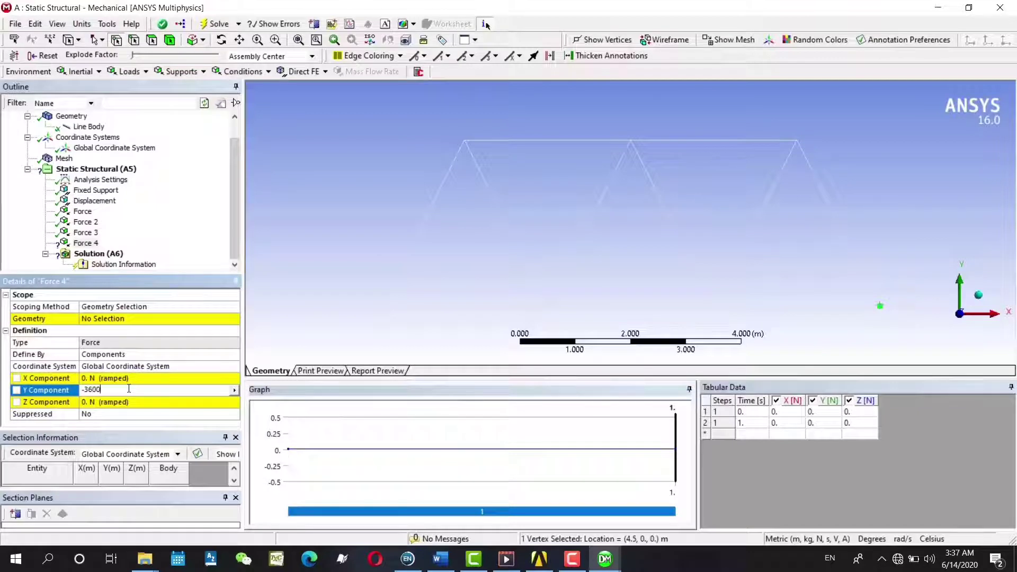
type("0")
left_click(126, 319)
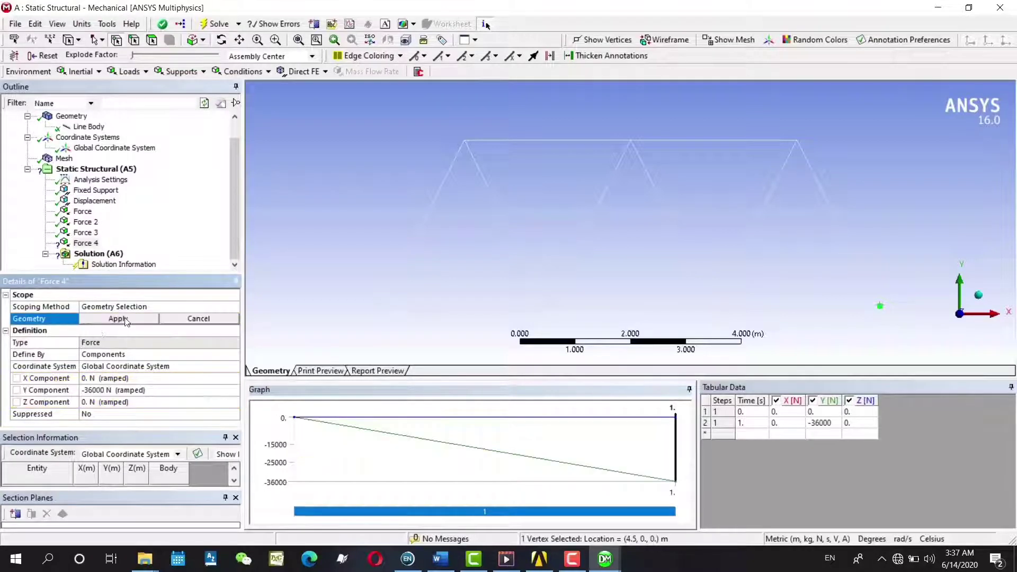
left_click(126, 320)
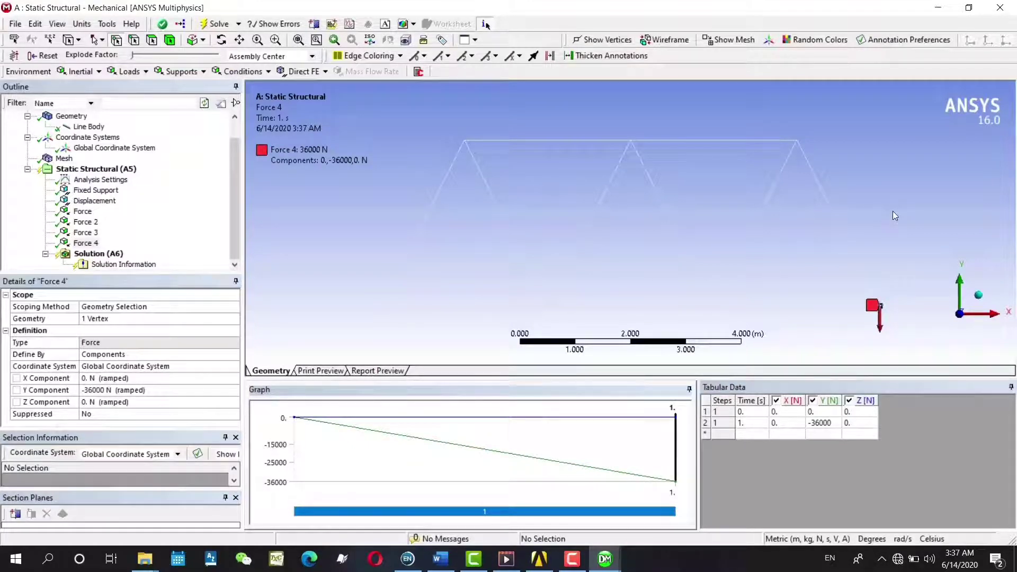
Review all supports and forces of the Static Structural analysis together on the truss.
scroll(361, 274, "down", 2)
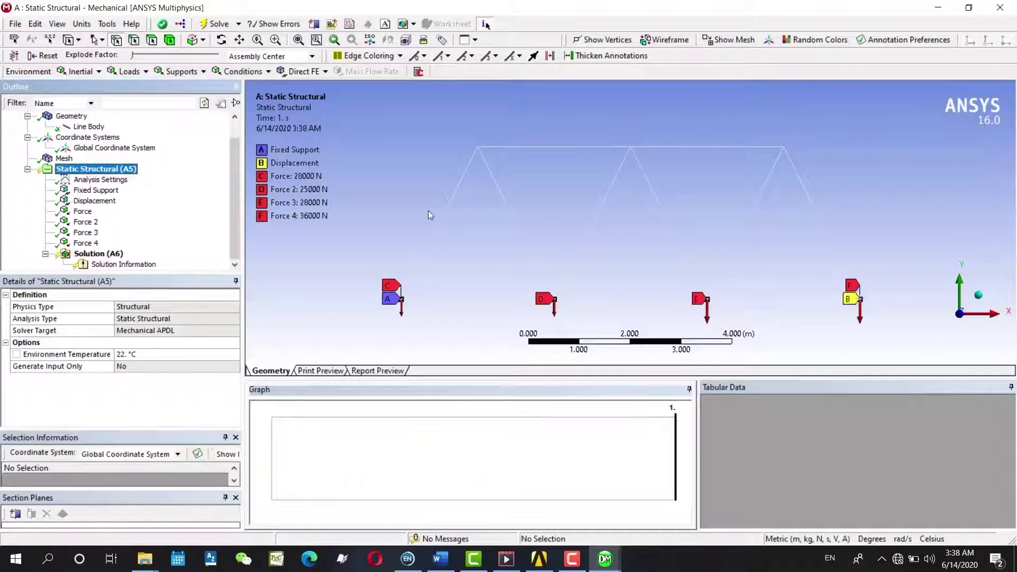
scroll(428, 210, "down", 2)
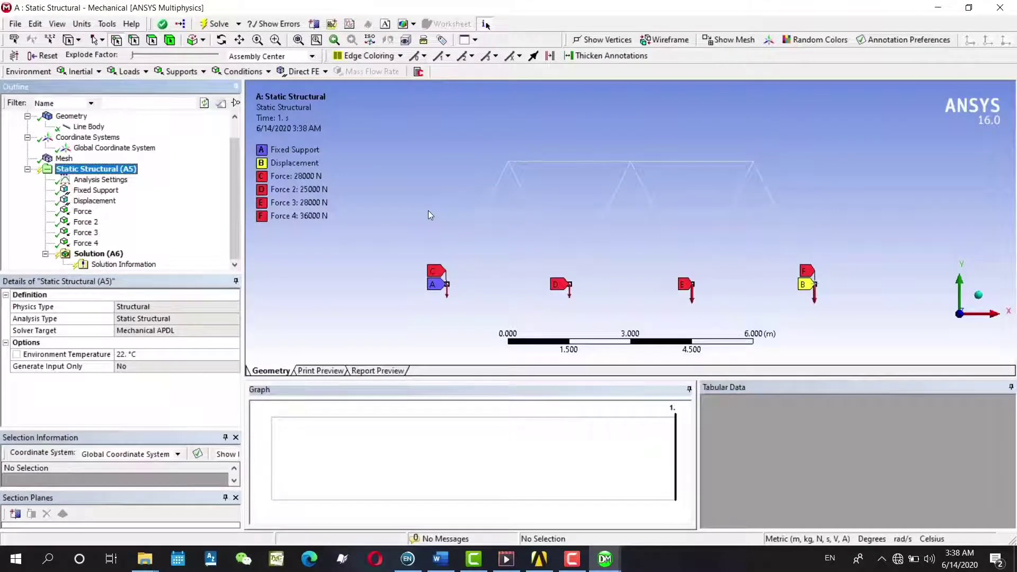
scroll(428, 211, "up", 1)
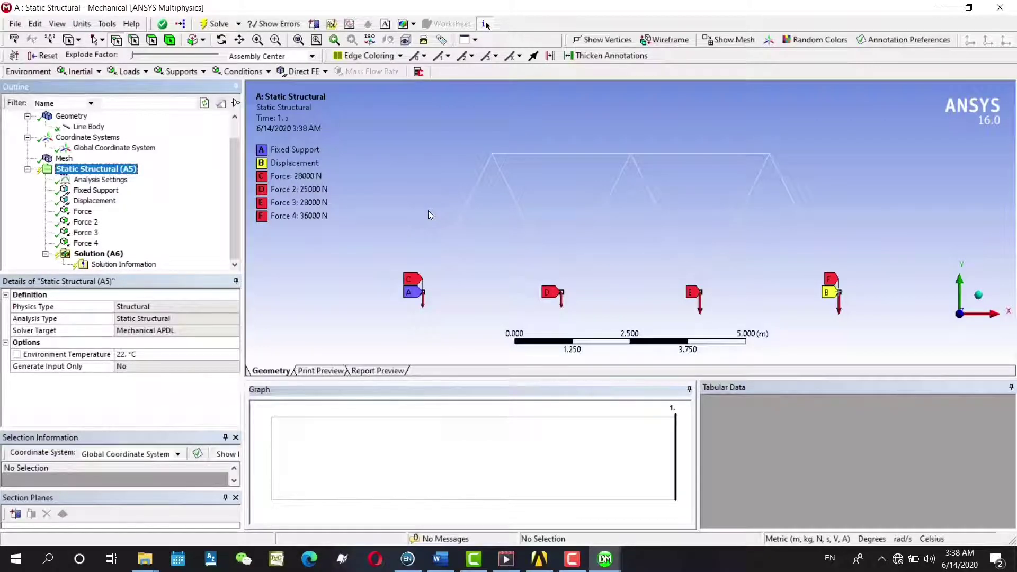
Write the APDL input file of the Static Structural solution as 2Dtruss.inp in the APDL folder, using the APDL Input Files (*.inp) type.
left_click(90, 254)
right_click(90, 254)
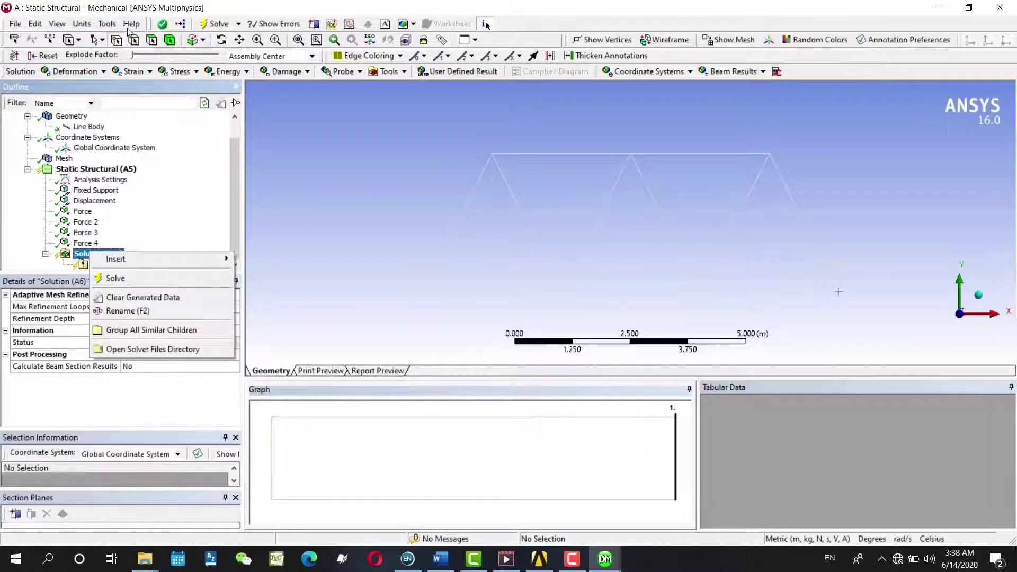
key("Escape")
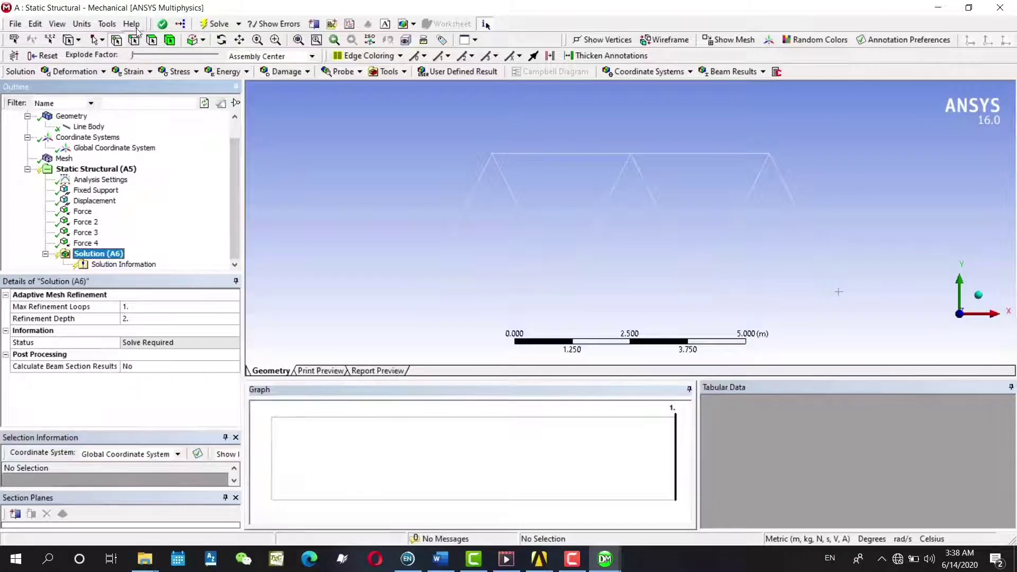
left_click(112, 27)
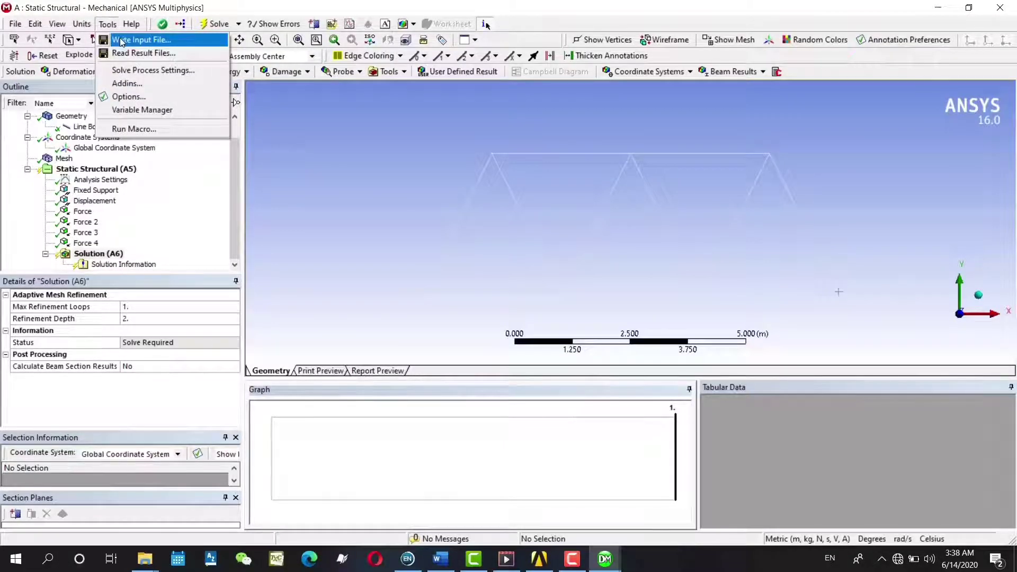
left_click(146, 40)
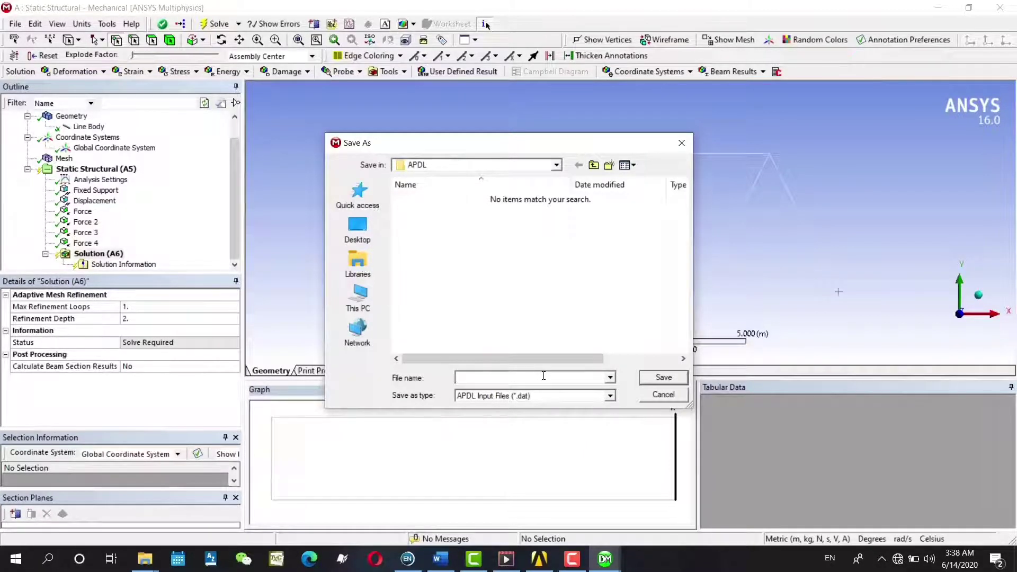
type("D")
key("BackSpace")
type("D t")
key("BackSpace")
left_click(588, 394)
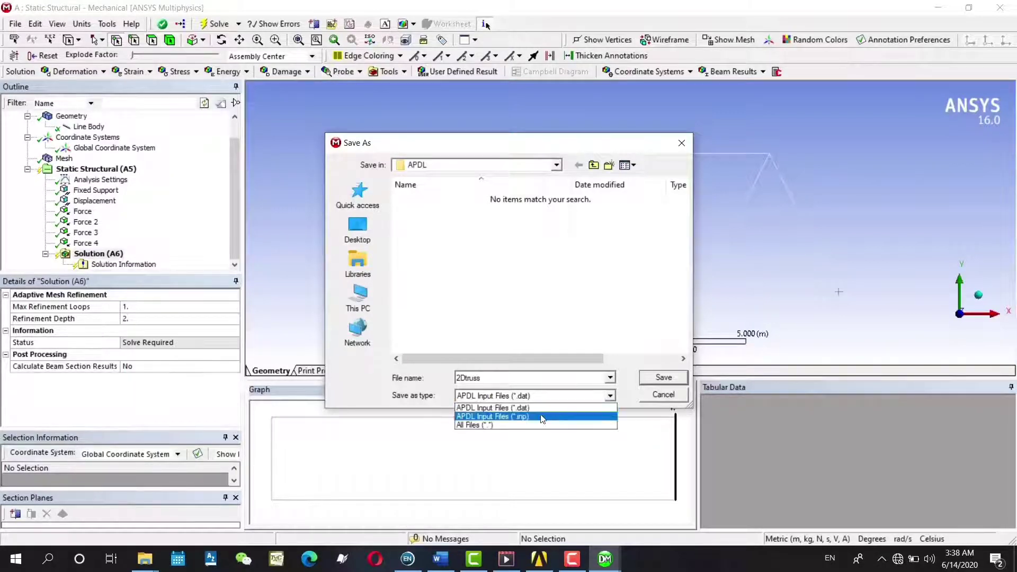
left_click(541, 414)
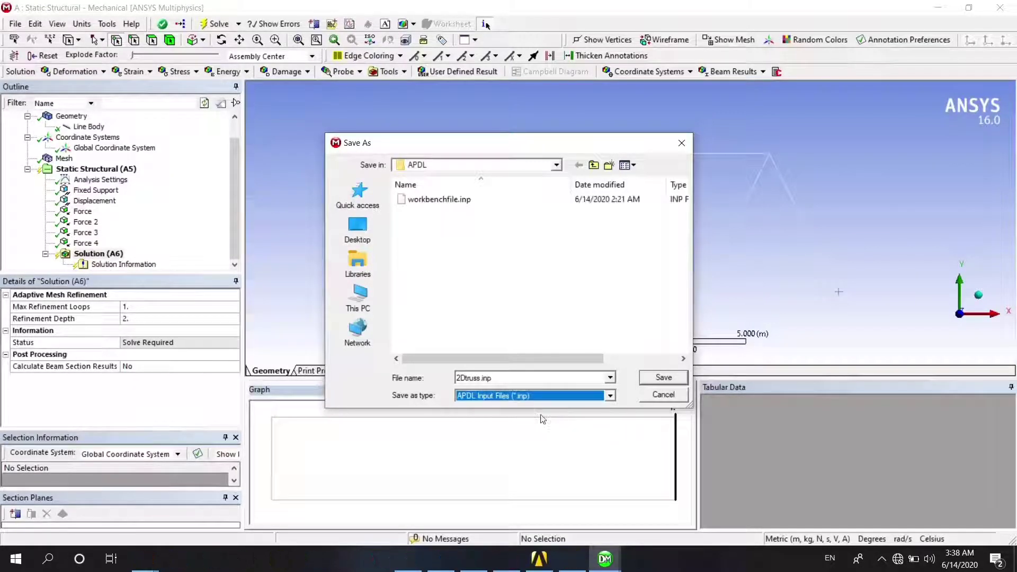
left_click(657, 380)
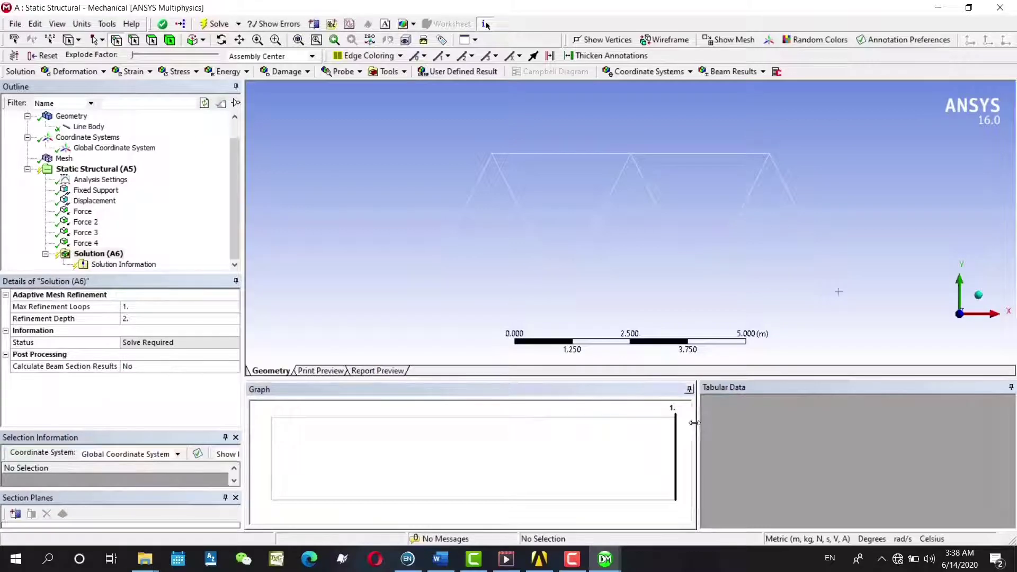
Switch to Workbench and add a standalone Mechanical APDL component system beside the Static Structural system in the Project Schematic.
left_click(539, 559)
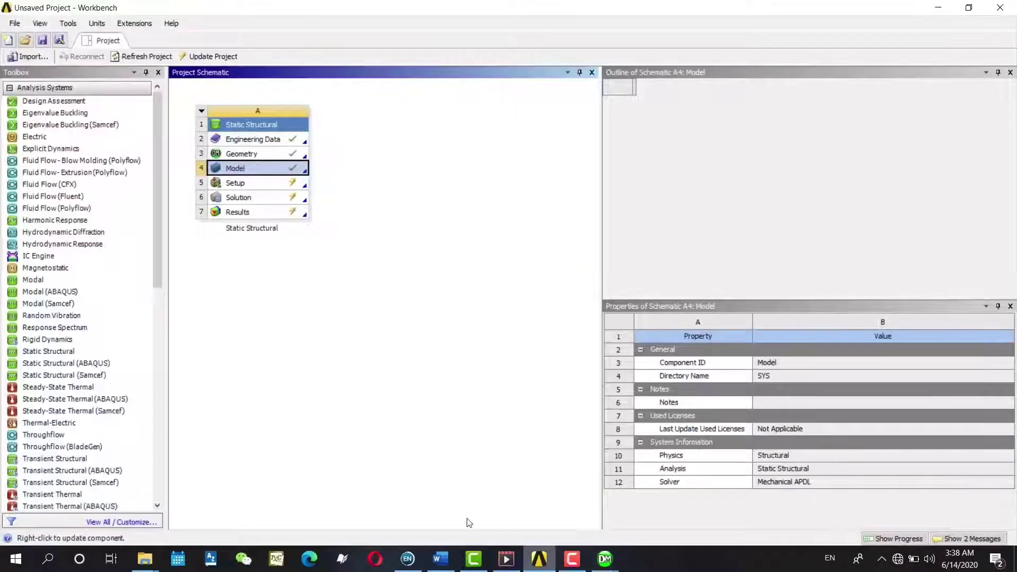
left_click(251, 306)
scroll(68, 377, "down", 4)
scroll(67, 371, "down", 3)
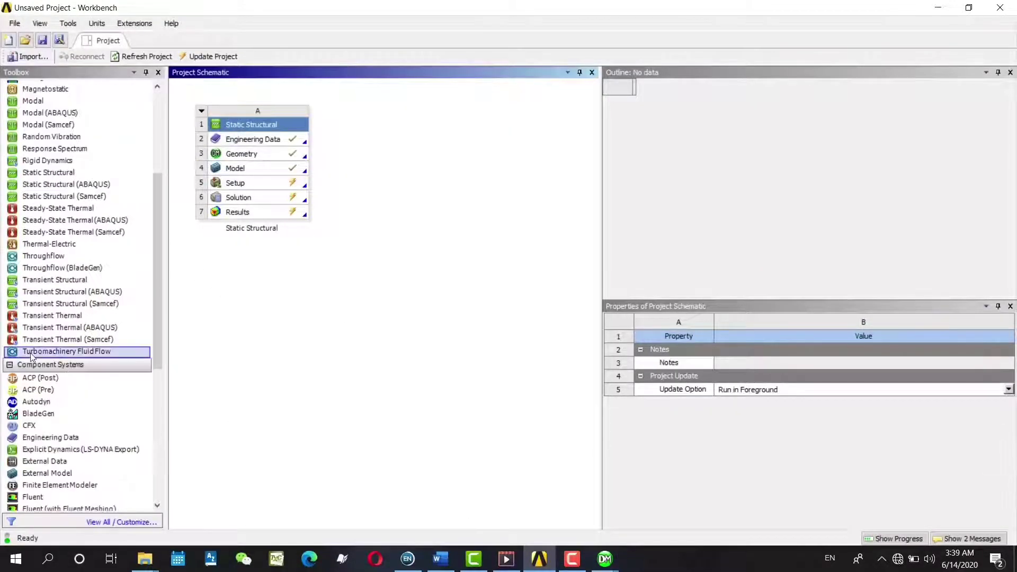
scroll(74, 243, "up", 3)
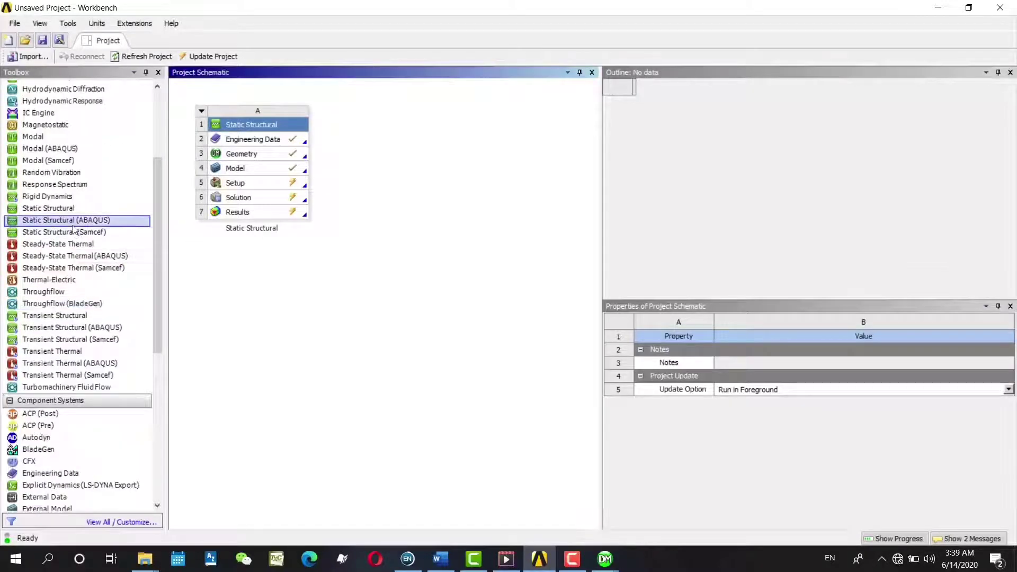
scroll(79, 323, "down", 4)
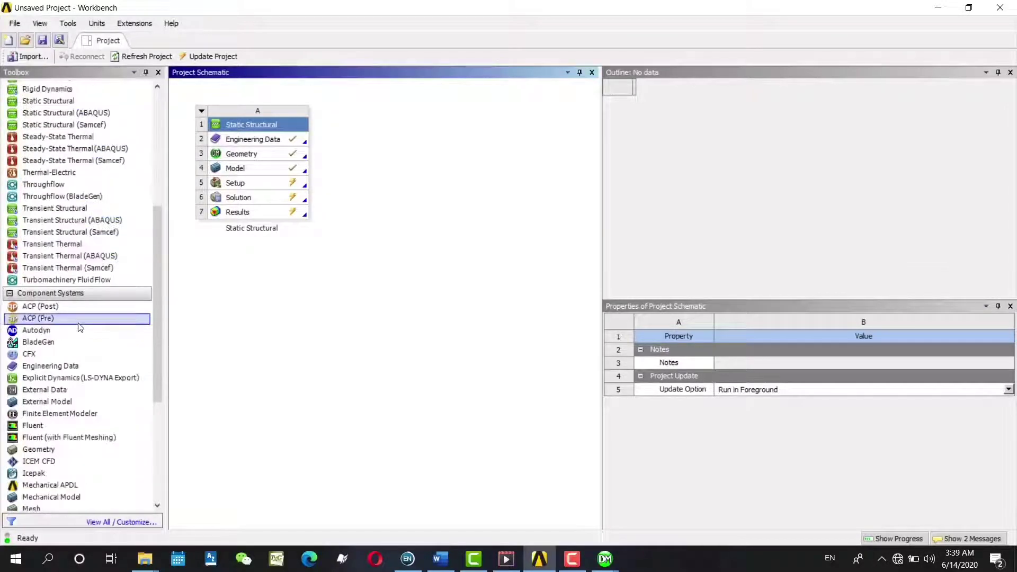
scroll(79, 327, "down", 1)
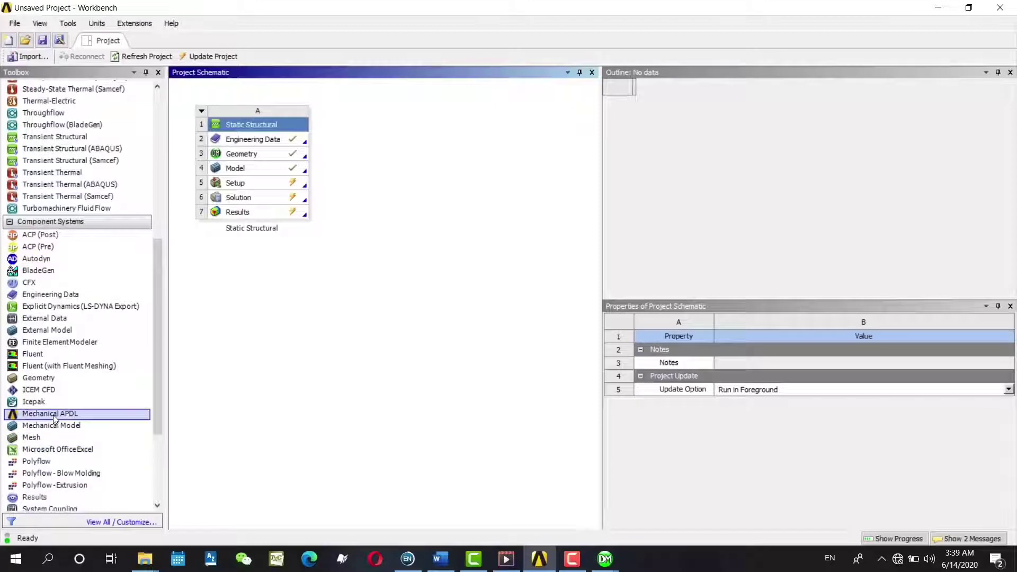
left_click_drag(51, 414, 387, 163)
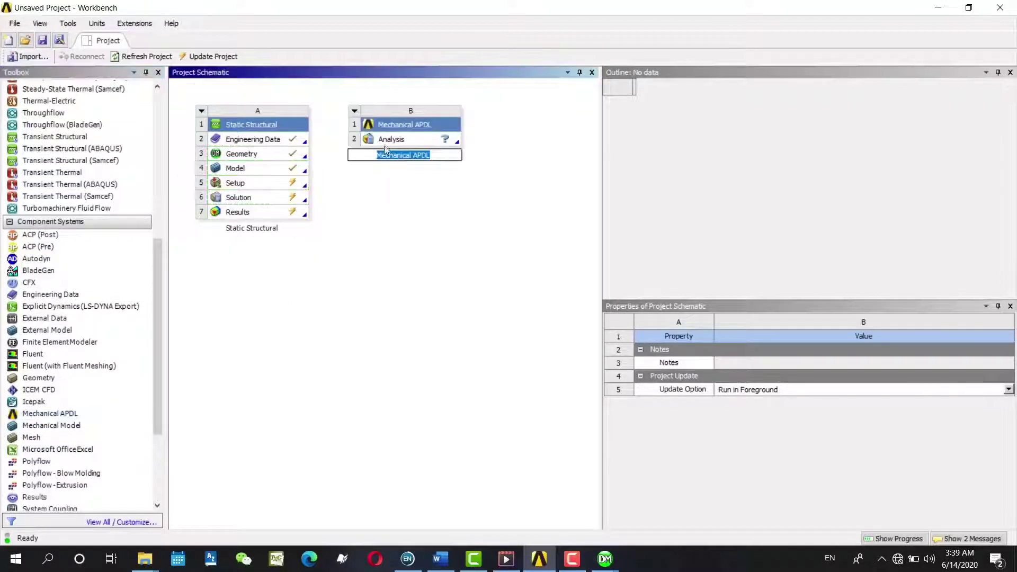
left_click(354, 114)
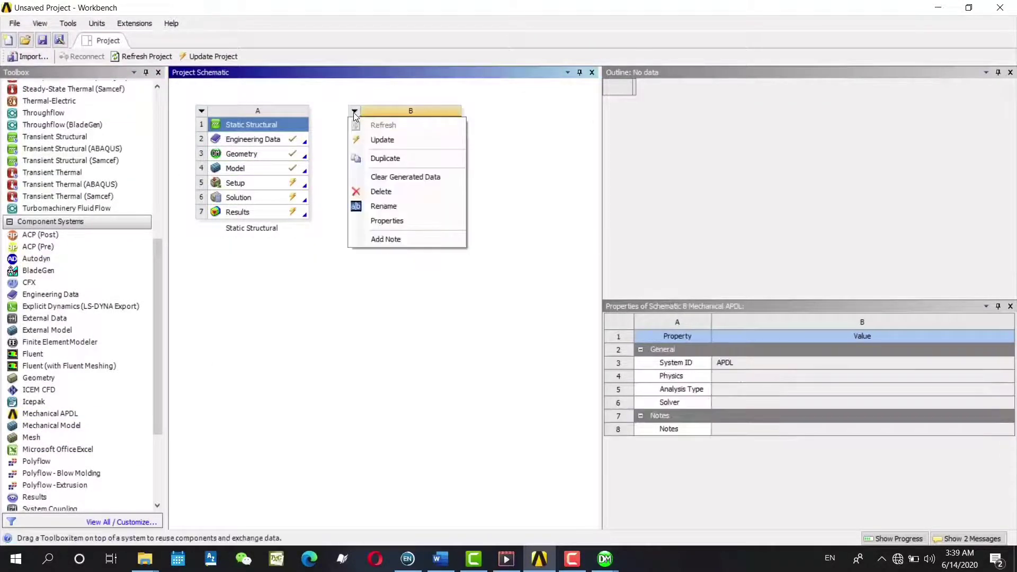
left_click(355, 112)
left_click(355, 113)
left_click(497, 117)
right_click(367, 127)
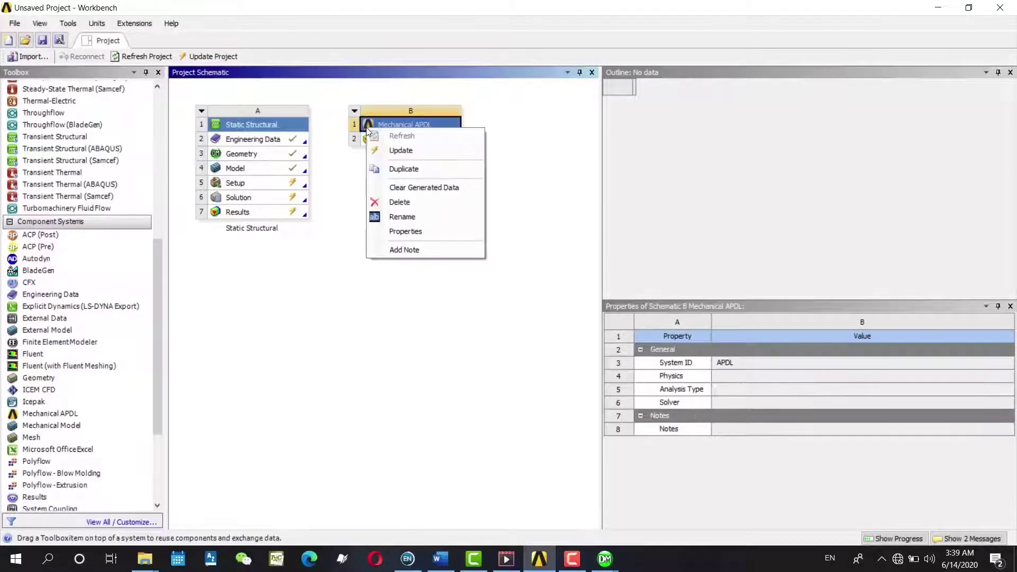
left_click(558, 159)
Open the Analysis cell of the Mechanical APDL system for editing in Mechanical APDL and dismiss the startup warning.
left_click(427, 139)
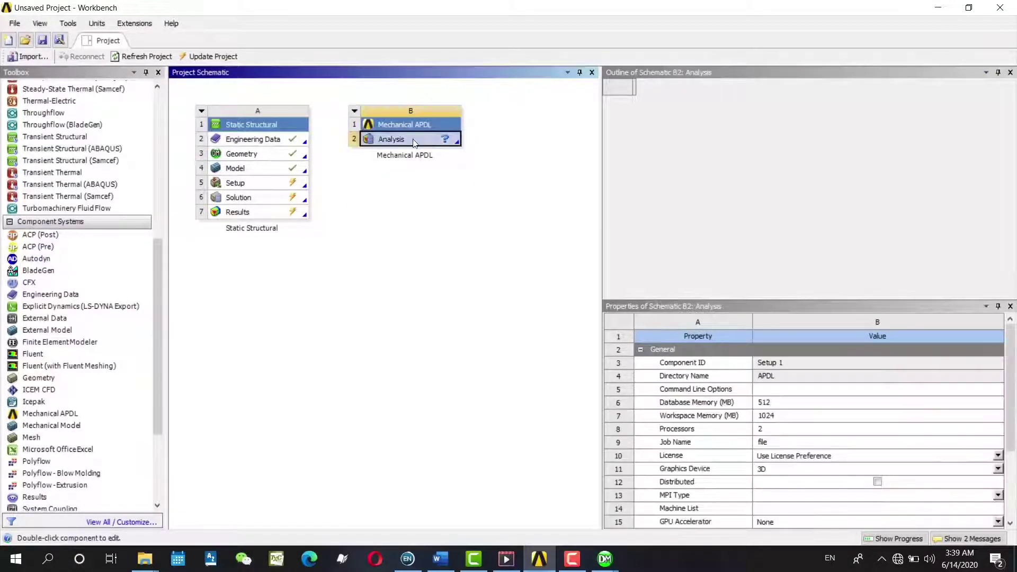
double_click(380, 142)
right_click(380, 142)
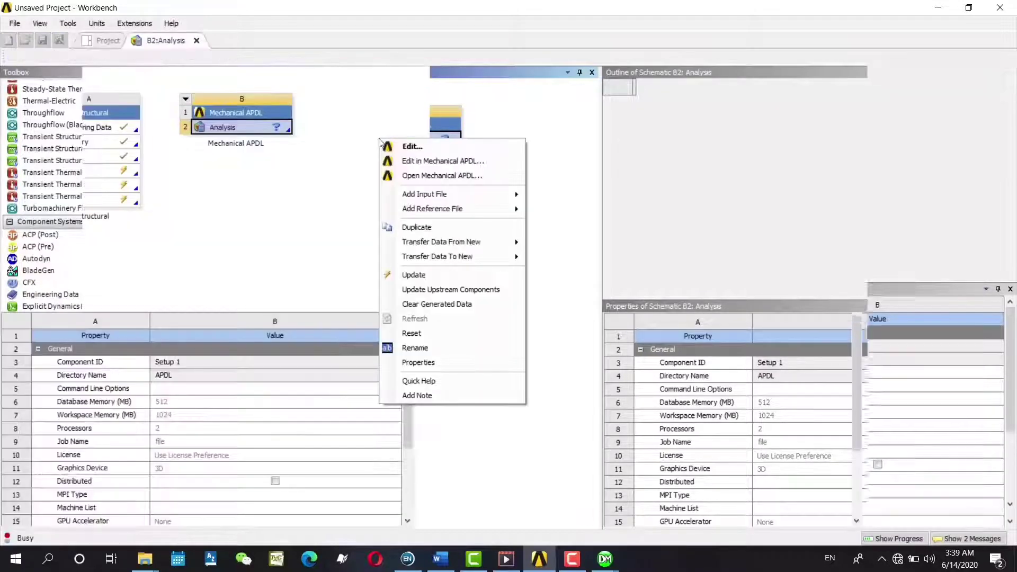
left_click(413, 160)
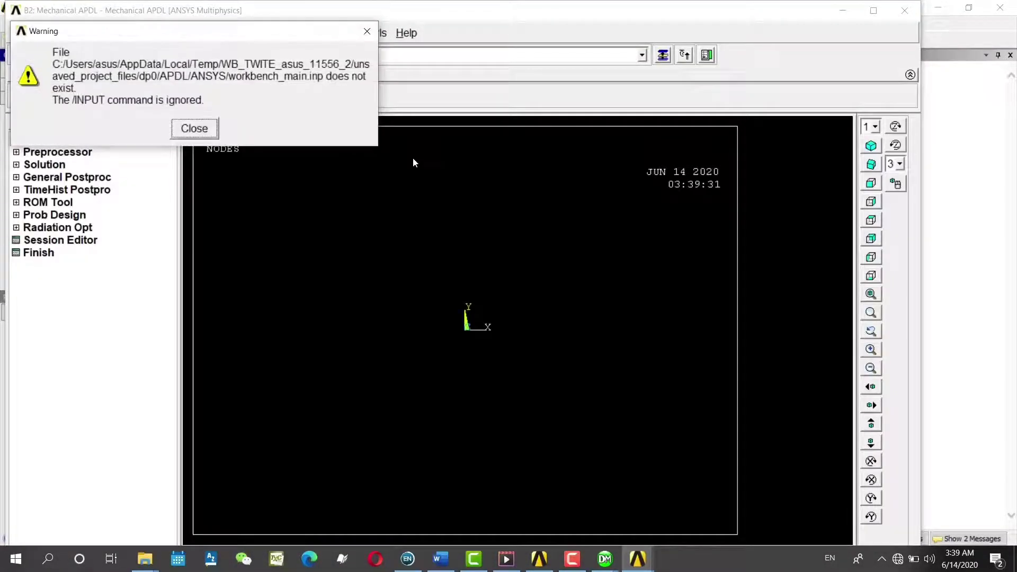
left_click(215, 128)
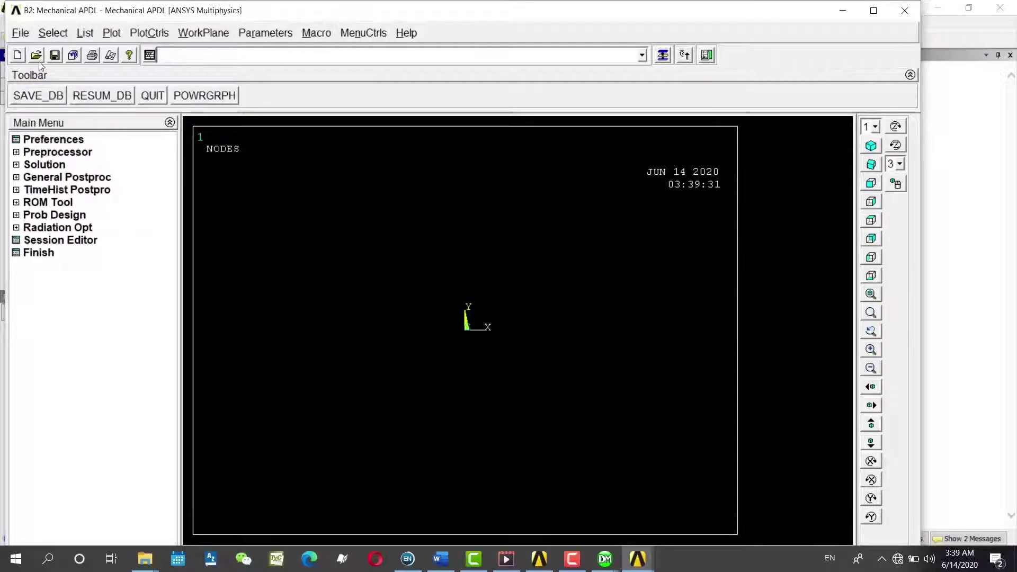
Change the Mechanical APDL working directory to the APDL folder on the Desktop.
left_click(20, 34)
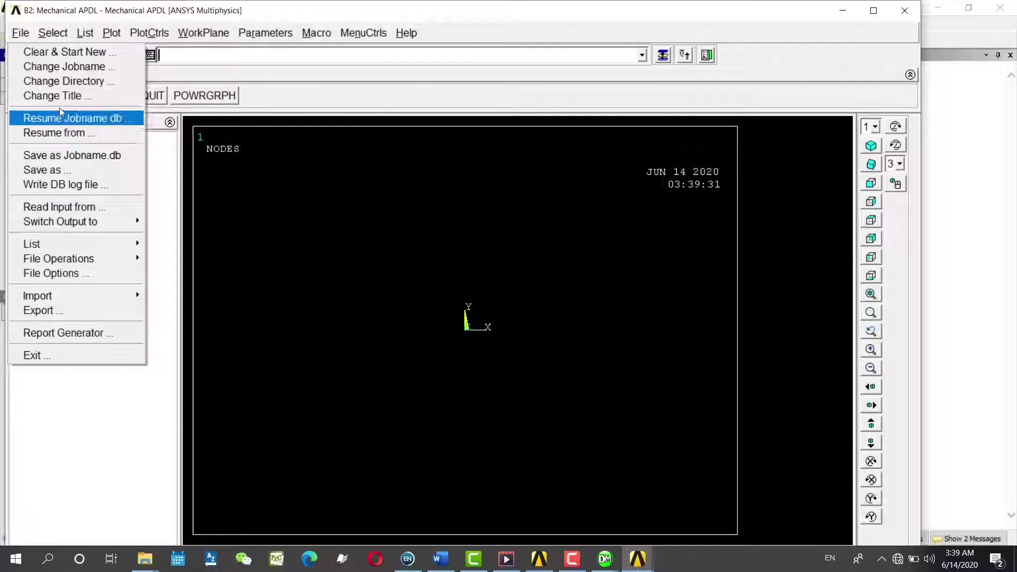
left_click(65, 83)
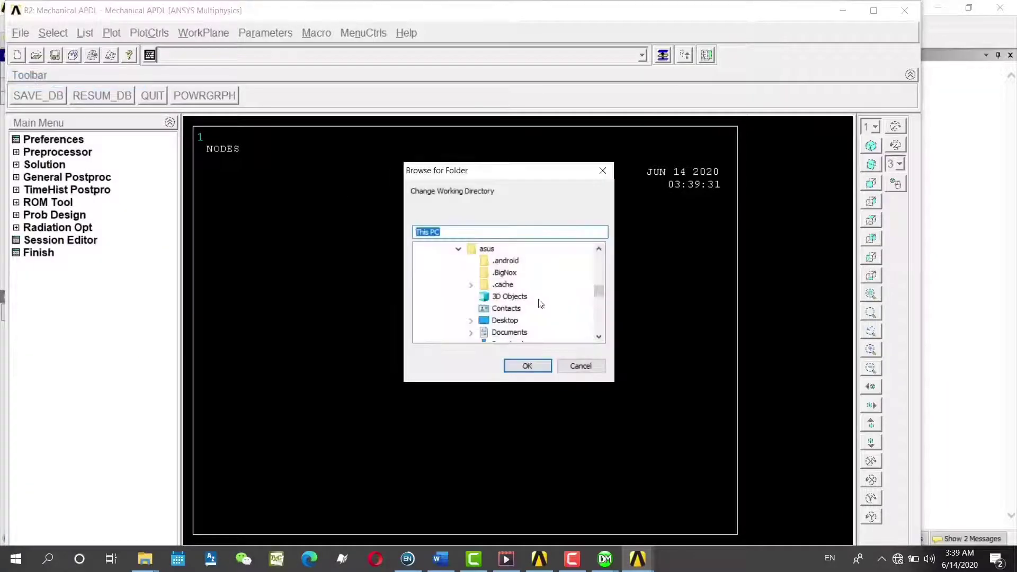
scroll(535, 304, "down", 3)
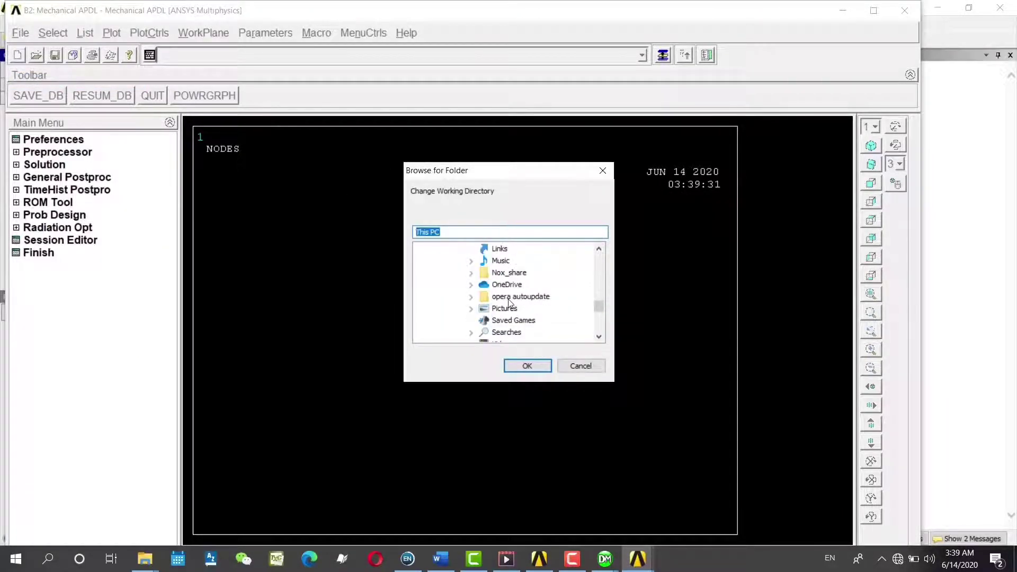
scroll(508, 301, "down", 3)
scroll(507, 296, "up", 6)
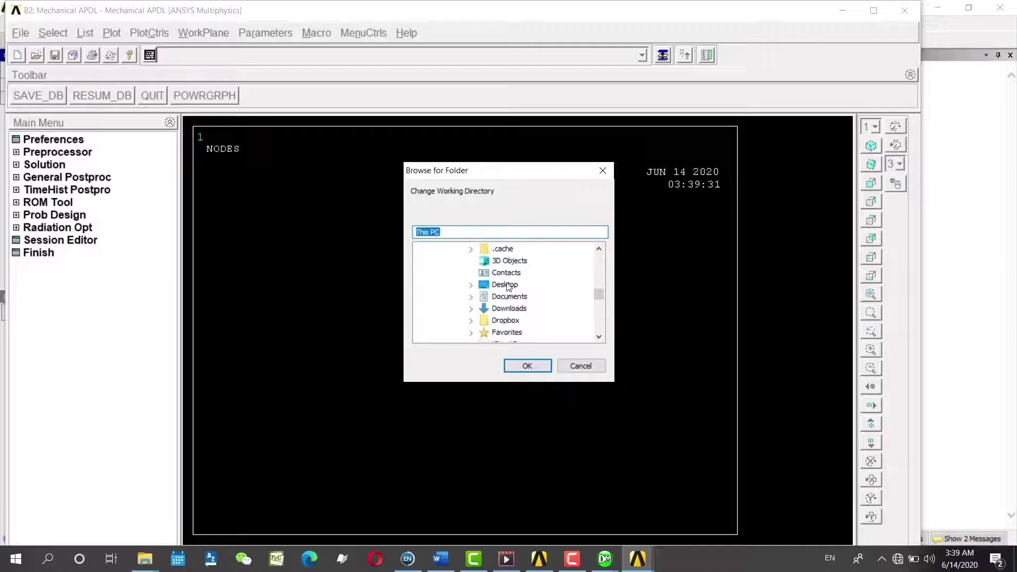
left_click(507, 286)
left_click(471, 285)
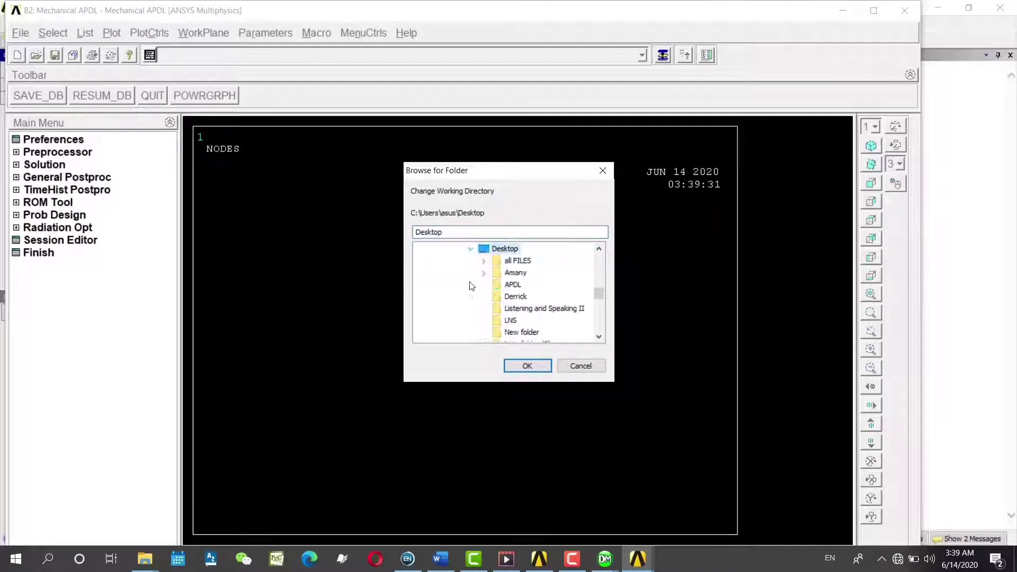
left_click(513, 284)
left_click(525, 364)
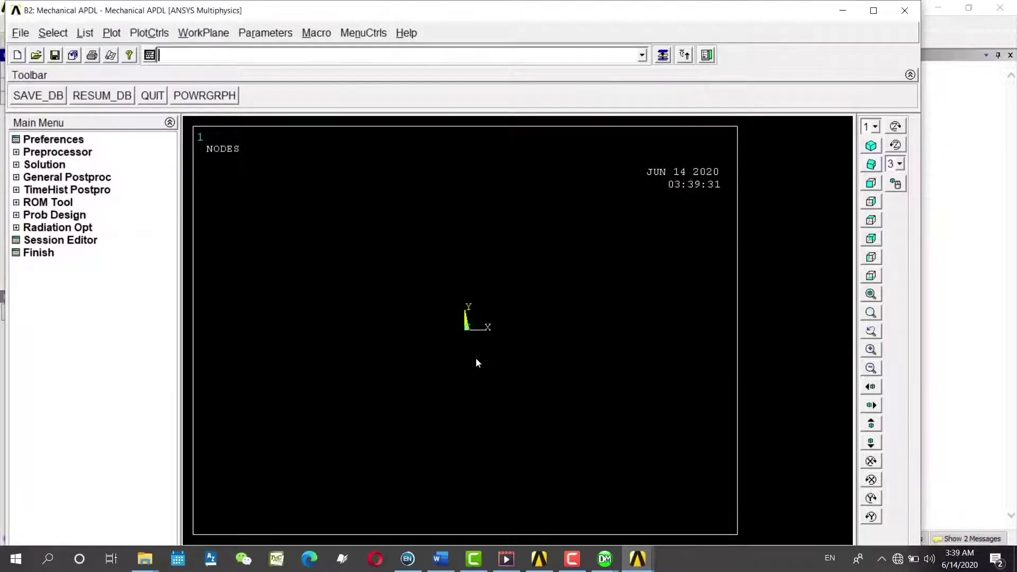
Read the input file 2Dtruss.inp from the APDL folder into Mechanical APDL.
left_click(24, 35)
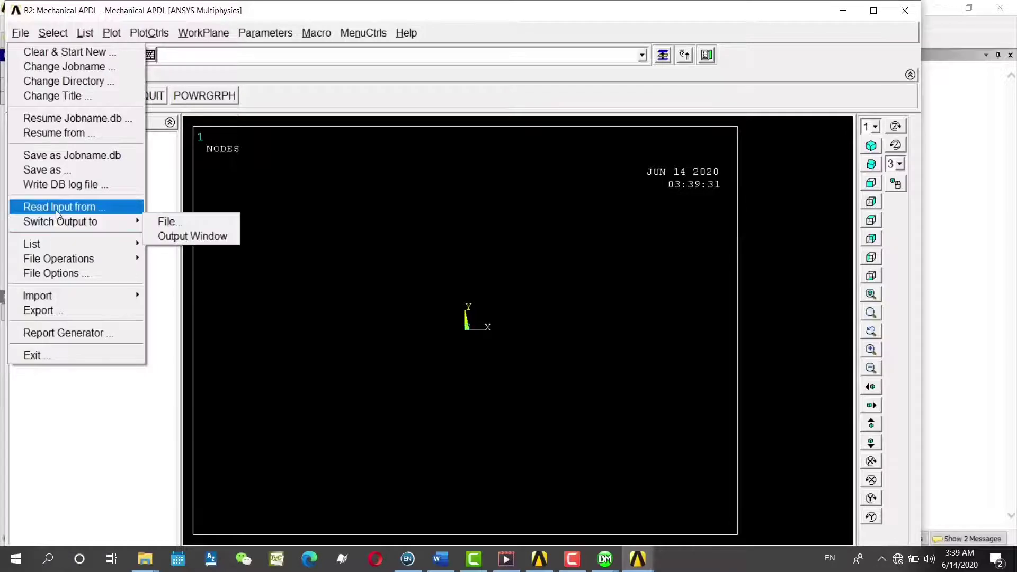
left_click(57, 212)
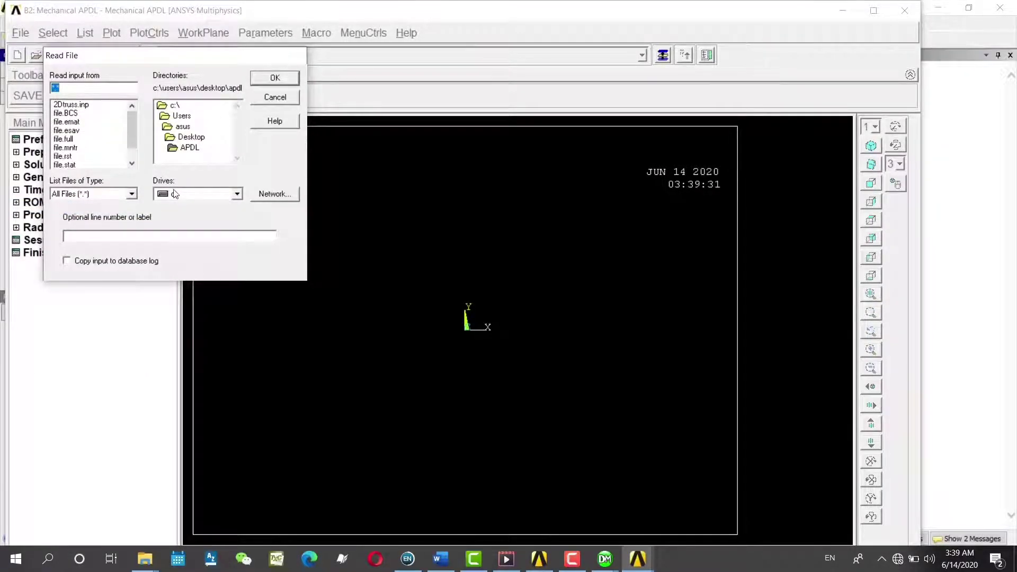
scroll(91, 147, "down", 1)
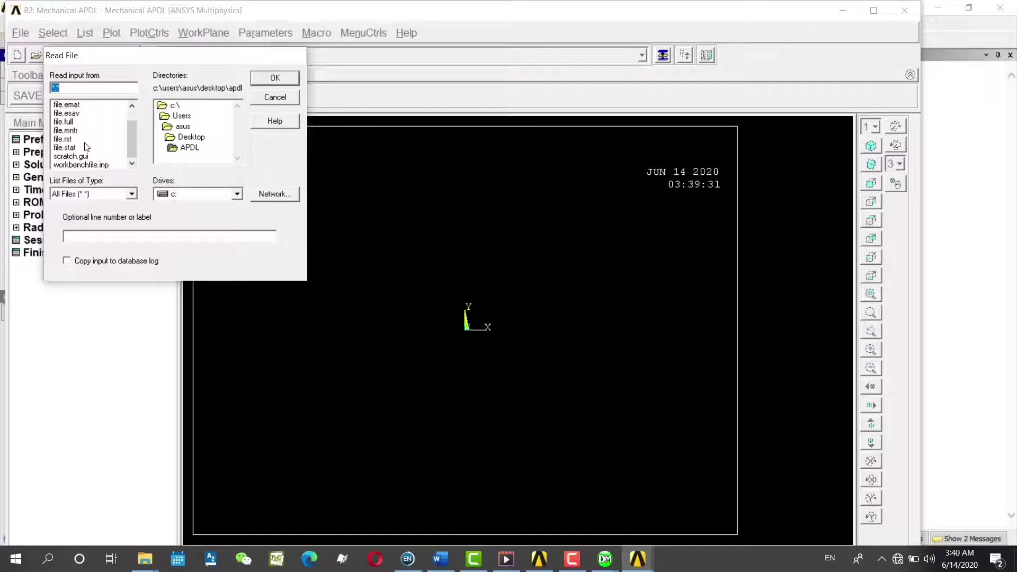
scroll(85, 147, "up", 1)
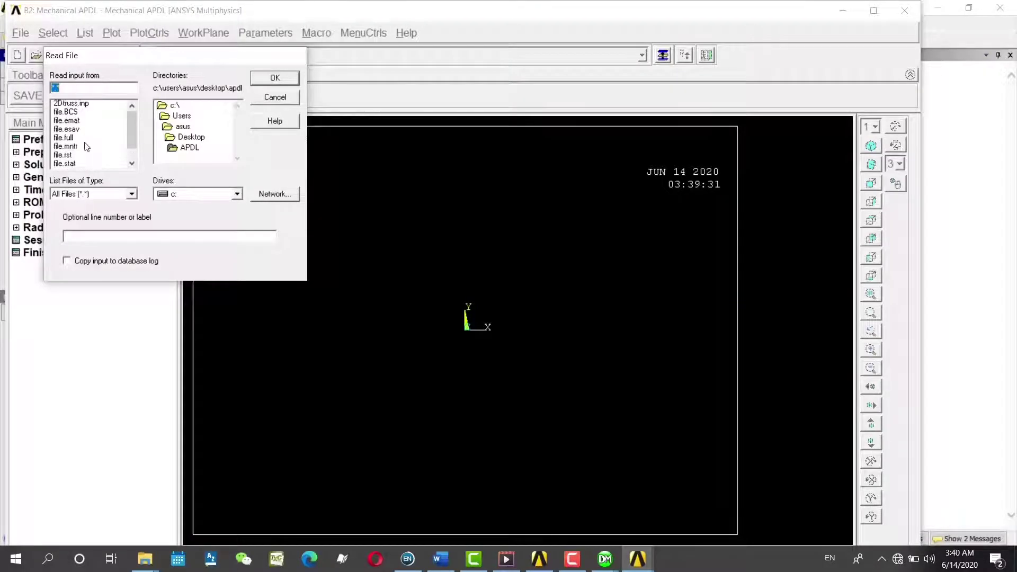
left_click(68, 105)
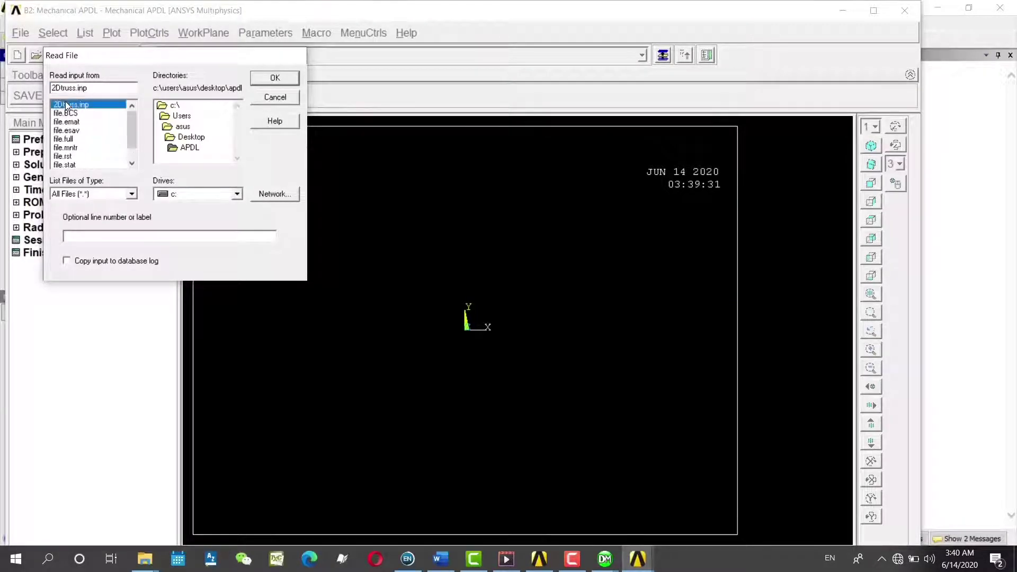
left_click(277, 78)
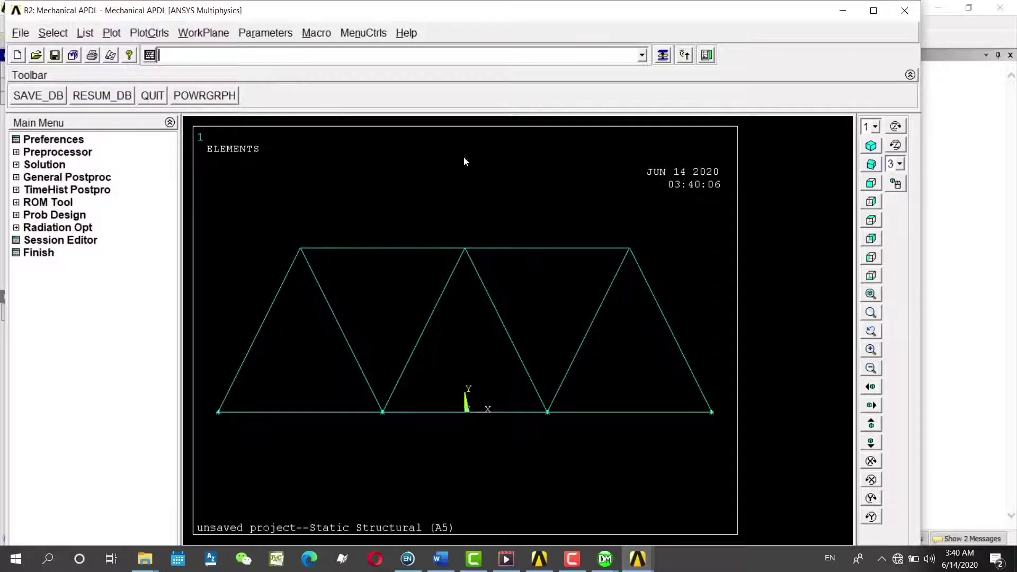
Set the boundary condition symbol display to All BC+Reaction in the plot symbol settings.
left_click(153, 34)
left_click(158, 106)
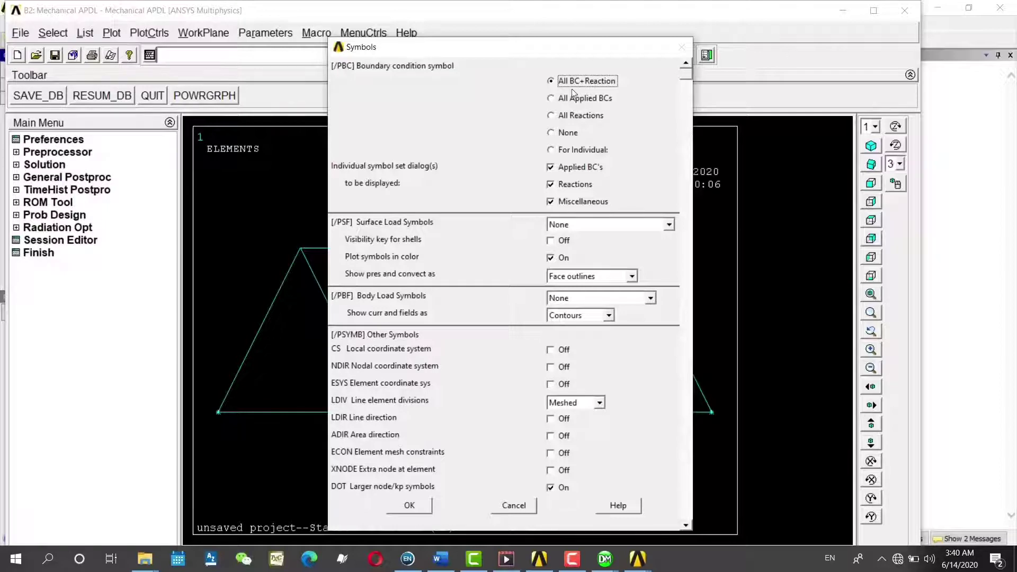
left_click(558, 100)
left_click(557, 81)
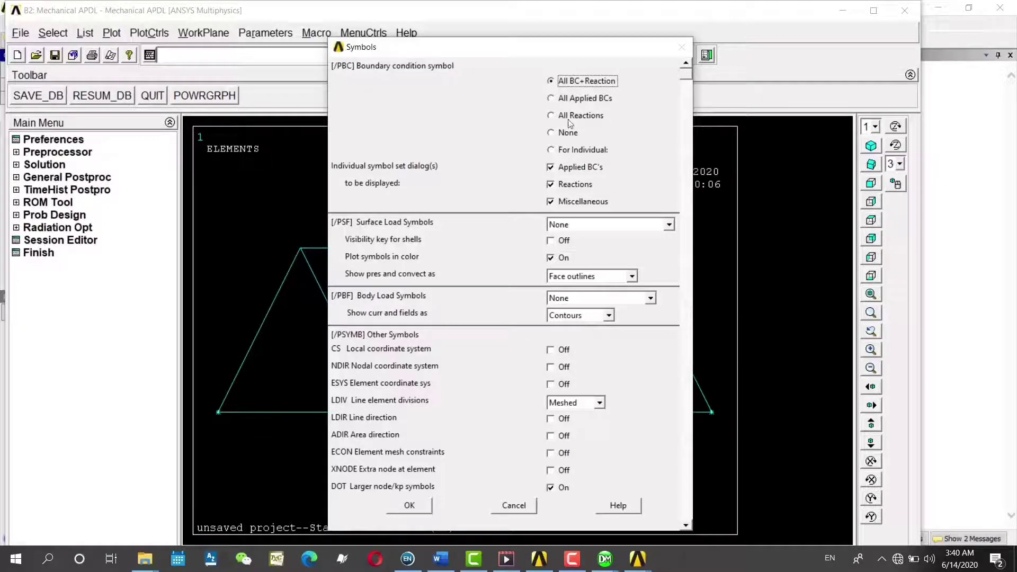